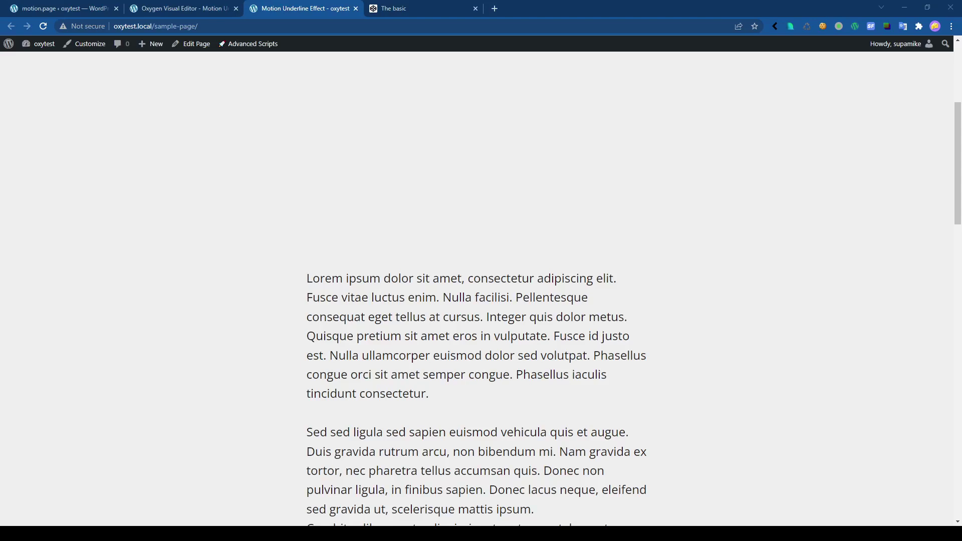
# Show the sample page in the Oxygen visual editor and scroll through its lorem ipsum Text (#17) block.
pyautogui.scroll(-6, 481, 288)
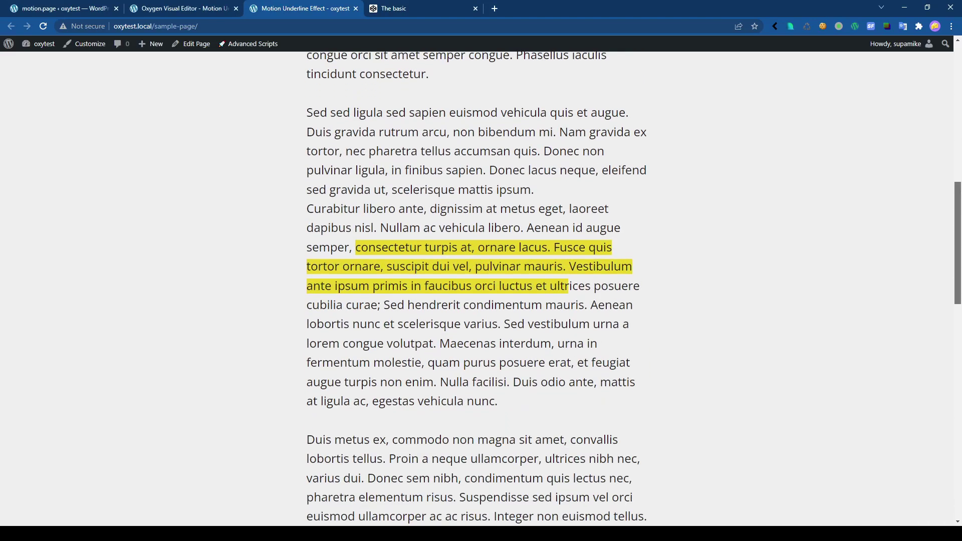
pyautogui.scroll(-10, 480, 288)
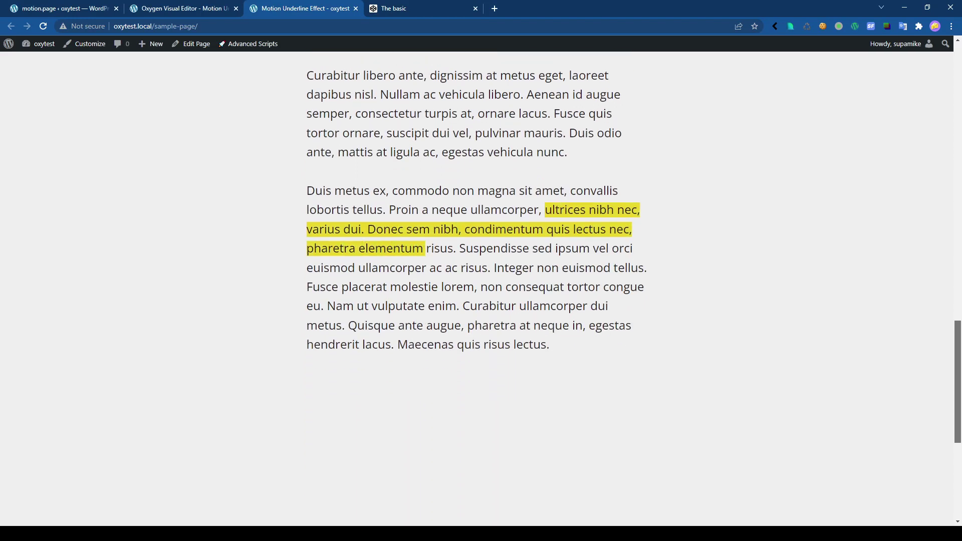
pyautogui.scroll(10, 480, 289)
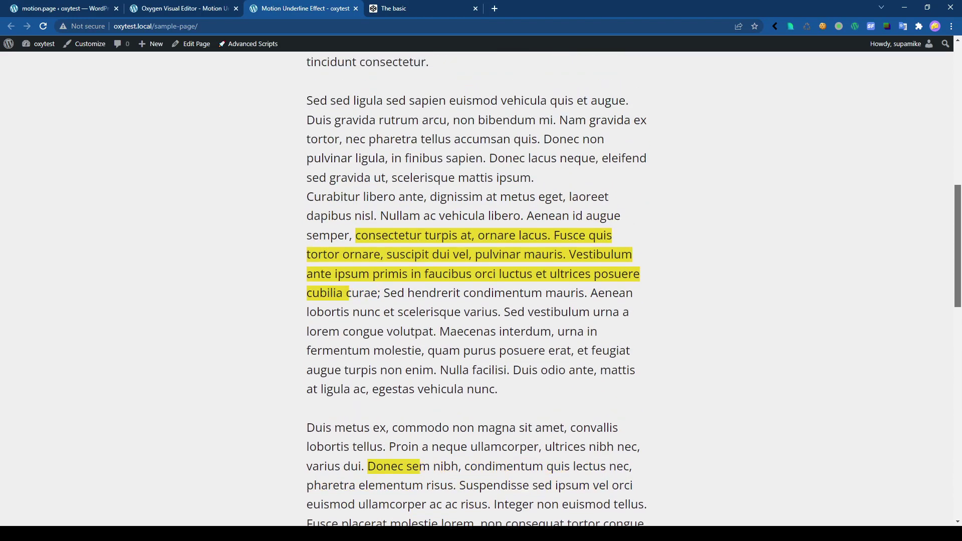
pyautogui.scroll(2, 481, 288)
pyautogui.scroll(-3, 481, 288)
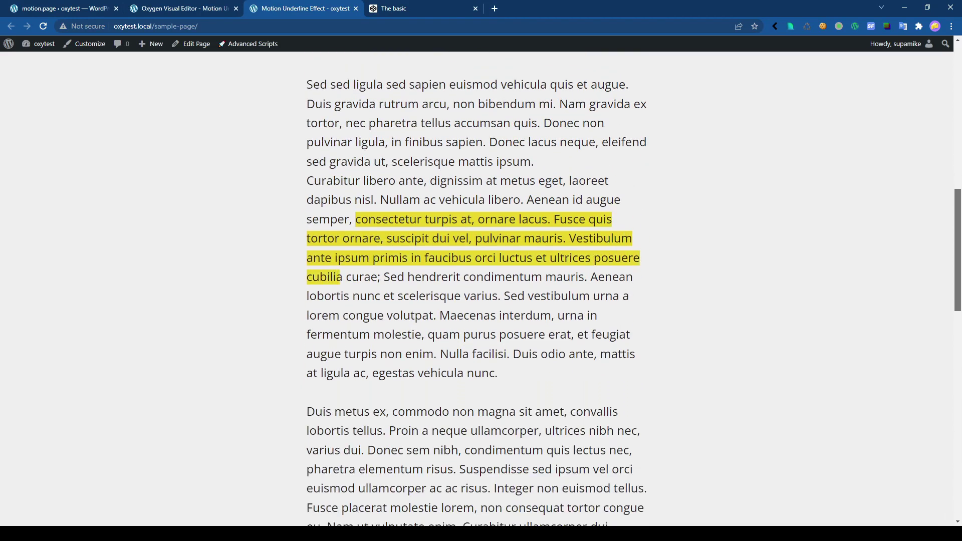
pyautogui.scroll(3, 481, 289)
pyautogui.scroll(-5, 481, 288)
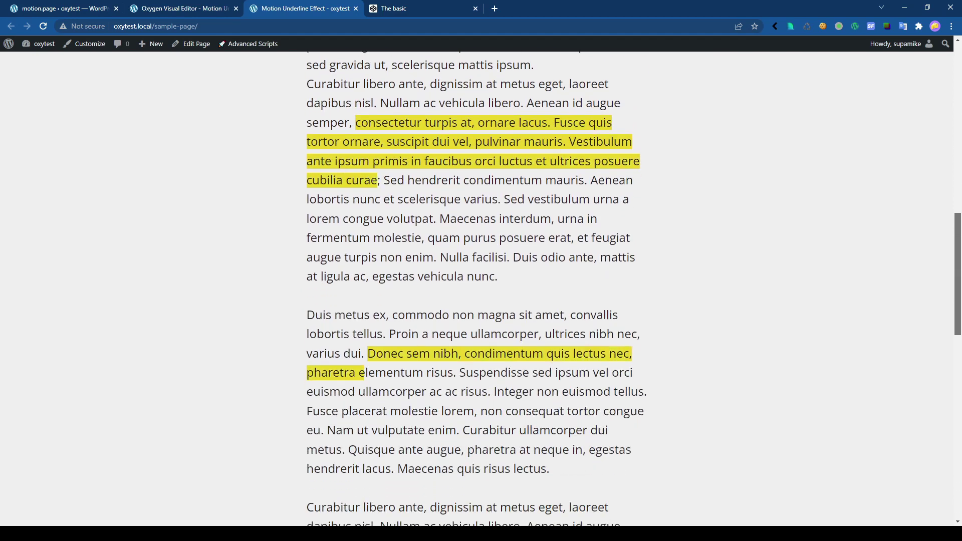
pyautogui.scroll(-3, 481, 289)
pyautogui.scroll(7, 480, 288)
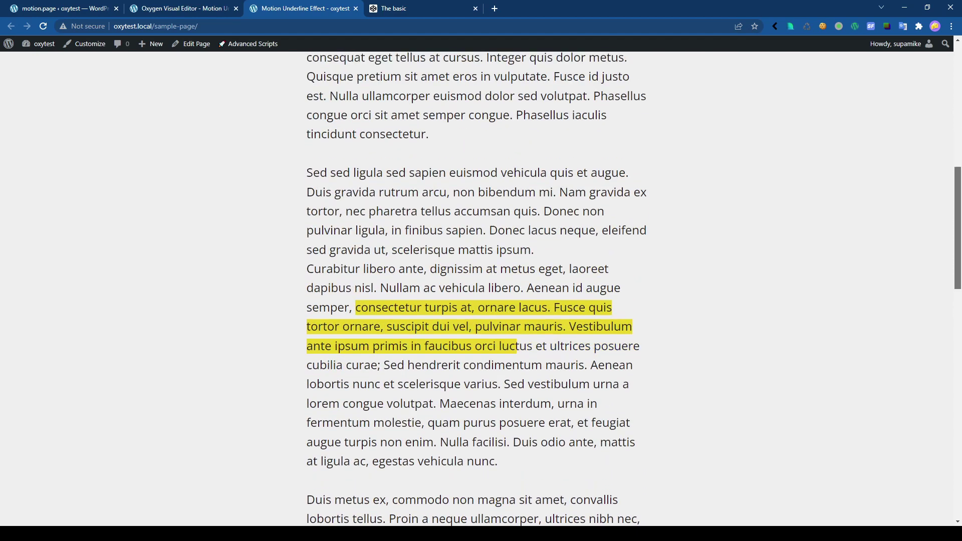
pyautogui.scroll(4, 788, 179)
pyautogui.scroll(-5, 788, 179)
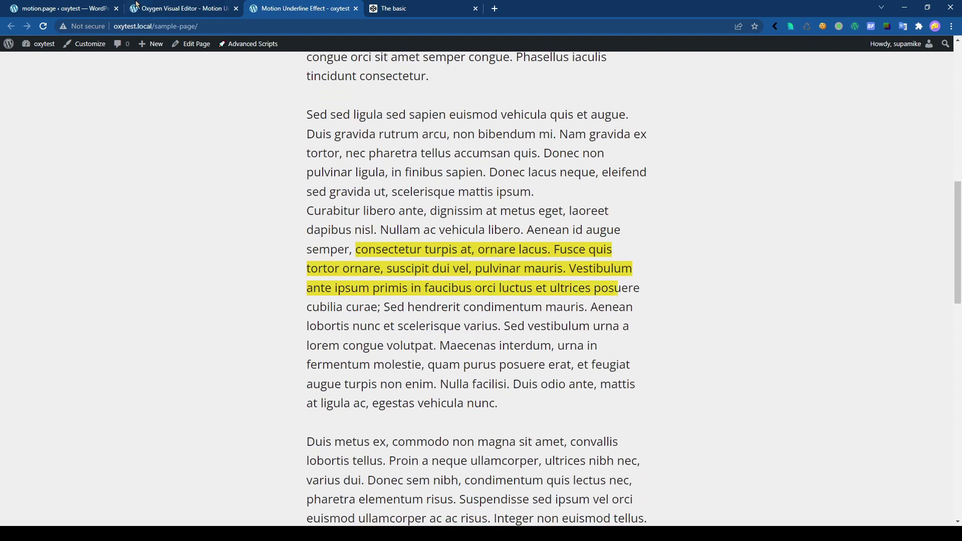
pyautogui.click(169, 10)
pyautogui.scroll(-4, 521, 350)
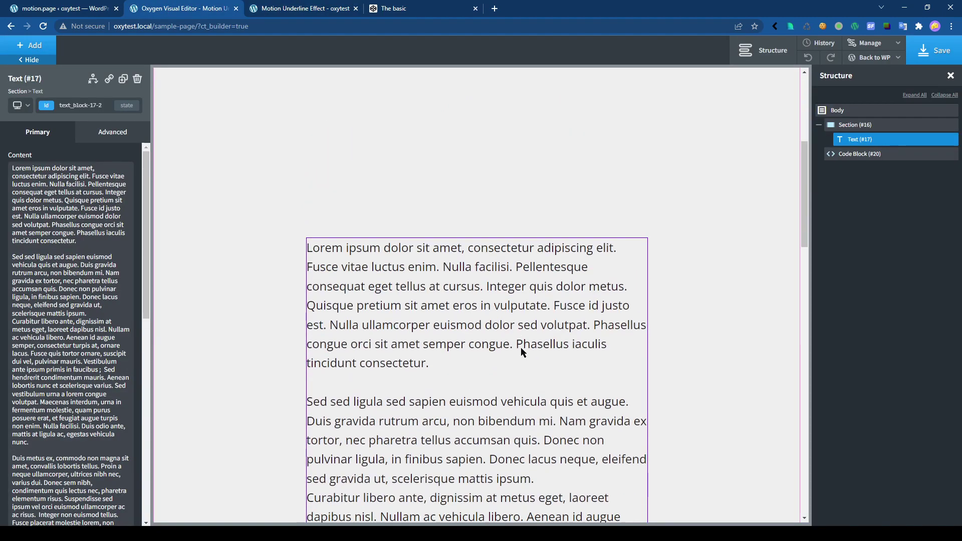
pyautogui.scroll(-2, 520, 352)
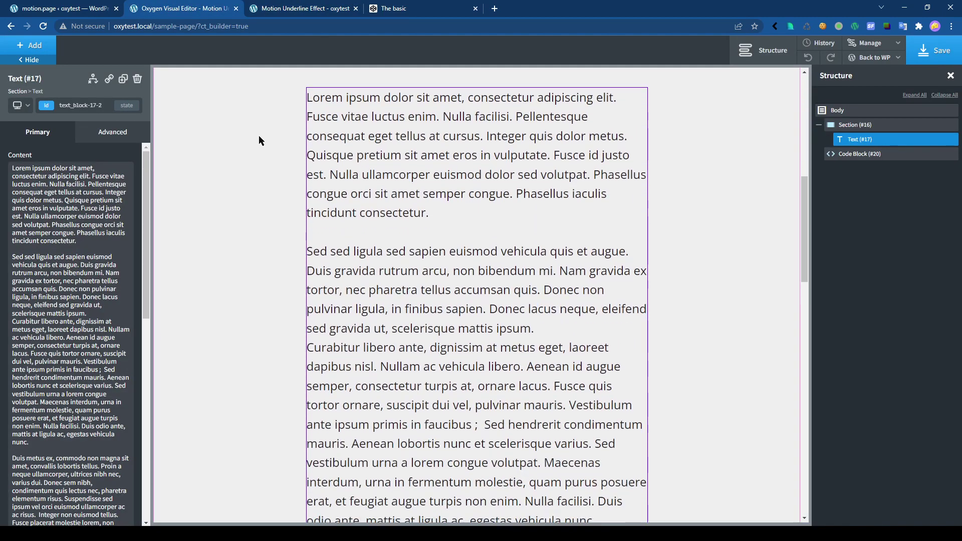
pyautogui.scroll(-2, 241, 219)
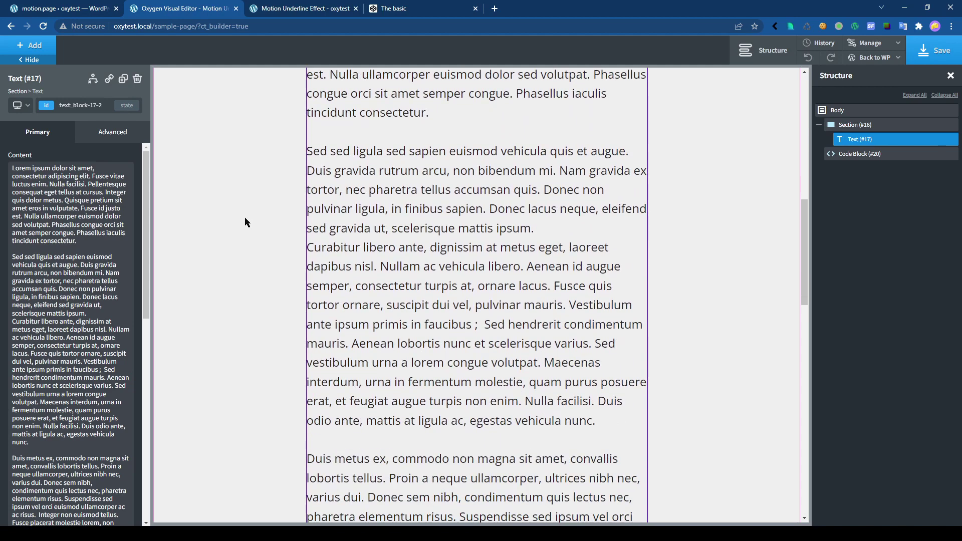
pyautogui.scroll(3, 245, 218)
pyautogui.scroll(2, 245, 218)
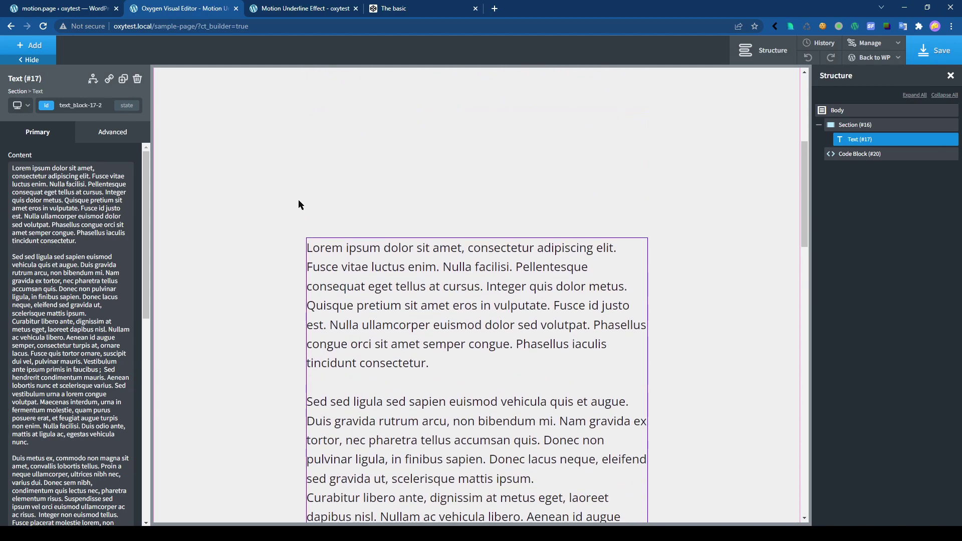
# In The basic pen's CSS pane, select the .basic-1 linear-gradient underline rule for copying.
pyautogui.click(421, 6)
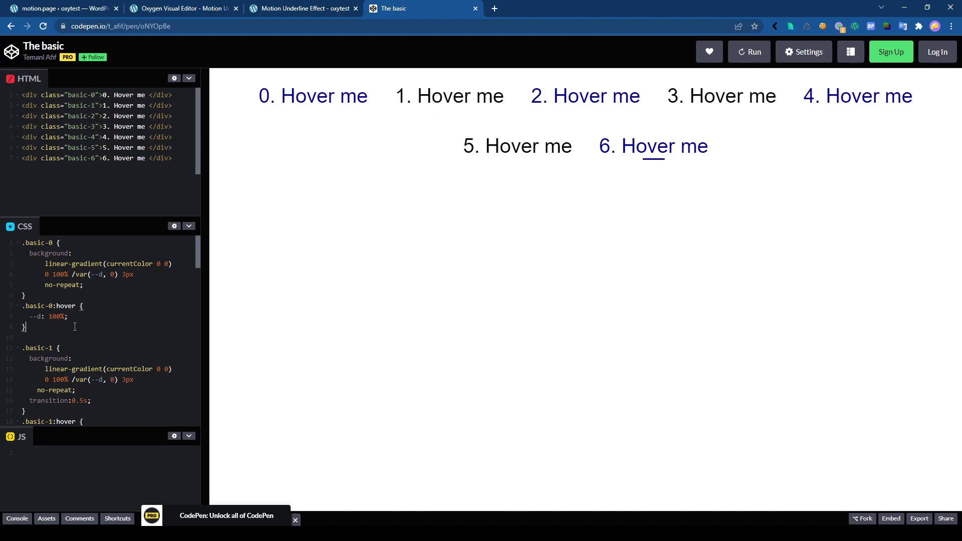
pyautogui.scroll(-1, 75, 327)
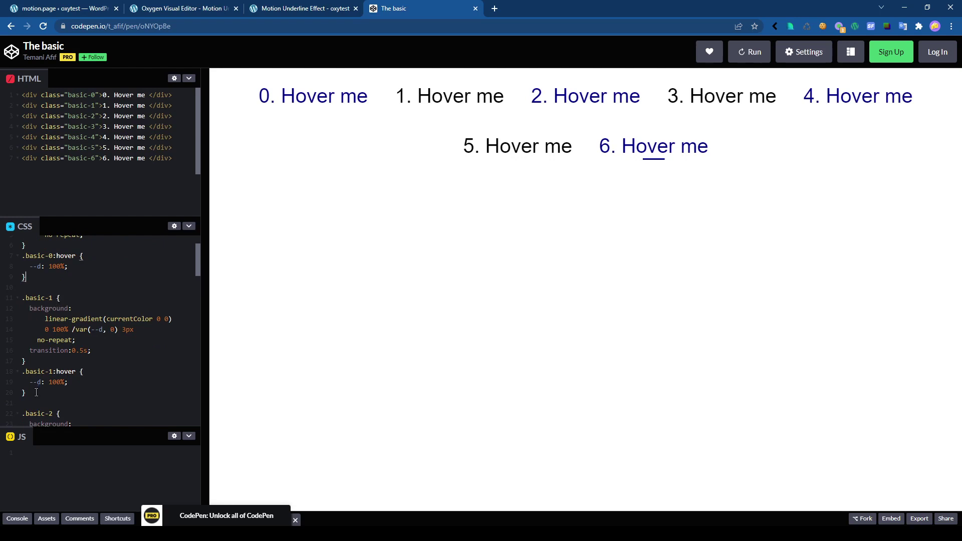
pyautogui.moveTo(30, 389); pyautogui.dragTo(3, 306)
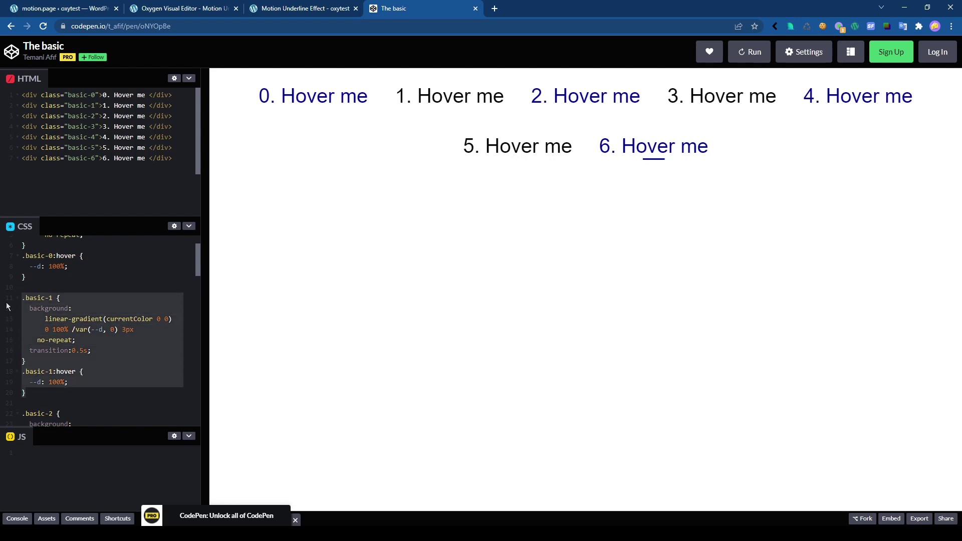
pyautogui.click(53, 320)
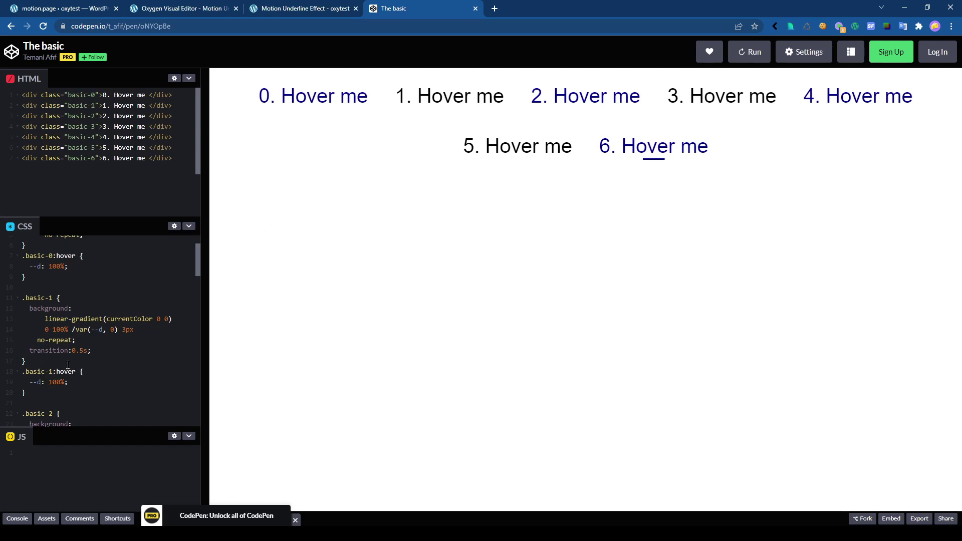
pyautogui.moveTo(18, 361); pyautogui.dragTo(12, 302)
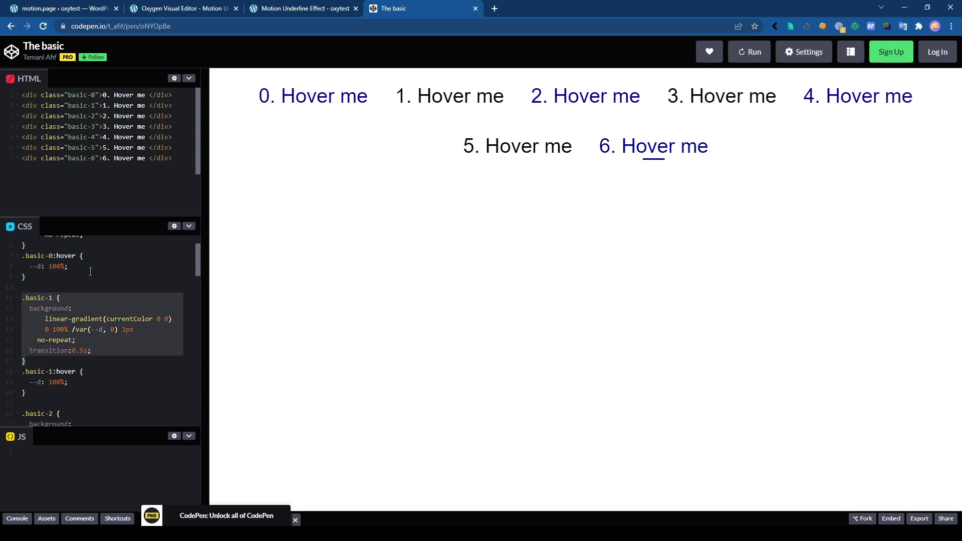
# Paste the .basic-1 rule into Code Block (#20)'s CSS, rename it .underlinefx and delete its transition line.
pyautogui.click(168, 14)
pyautogui.click(846, 154)
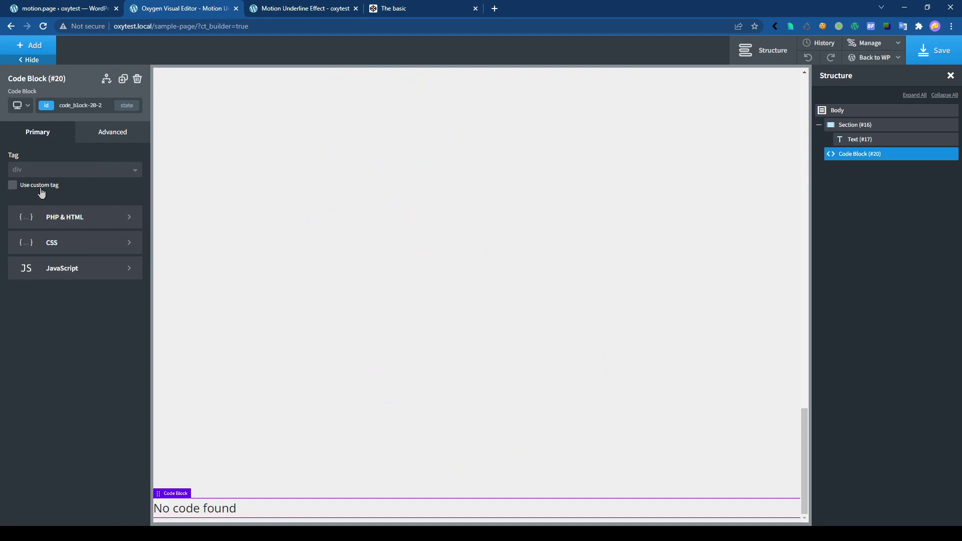
pyautogui.click(64, 247)
pyautogui.write('.basic-1 {   background:       linear-gradient(currentColor 0 0)       0 100% /var(--d, 0) 3px     no-repeat;   transition:0.5s; }')
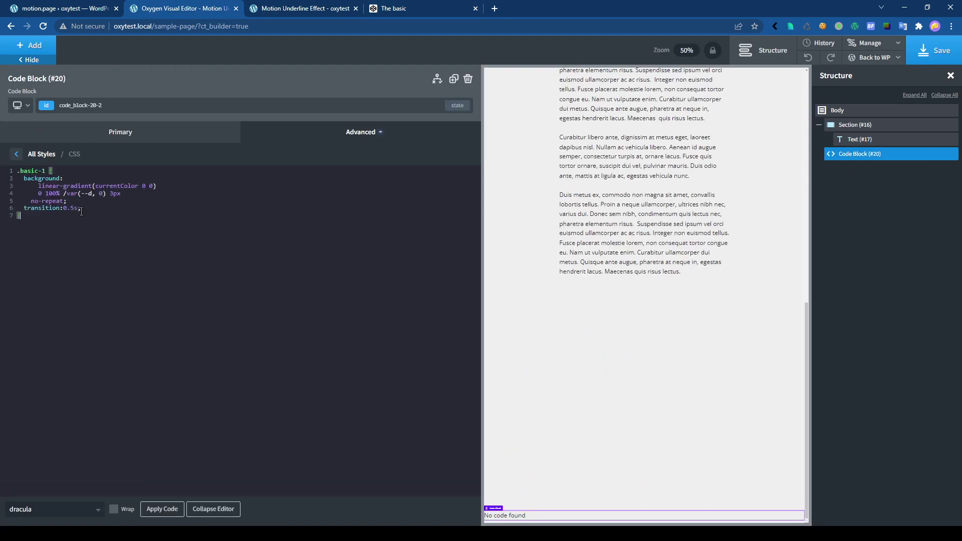
pyautogui.click(45, 172)
pyautogui.write('.underlinefx')
pyautogui.moveTo(91, 208); pyautogui.dragTo(1, 213)
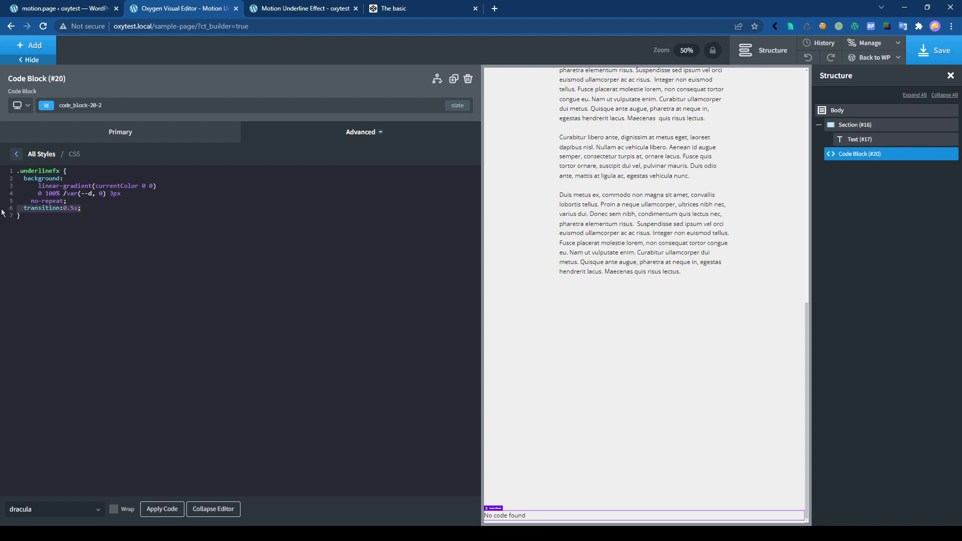
pyautogui.press('BackSpace')
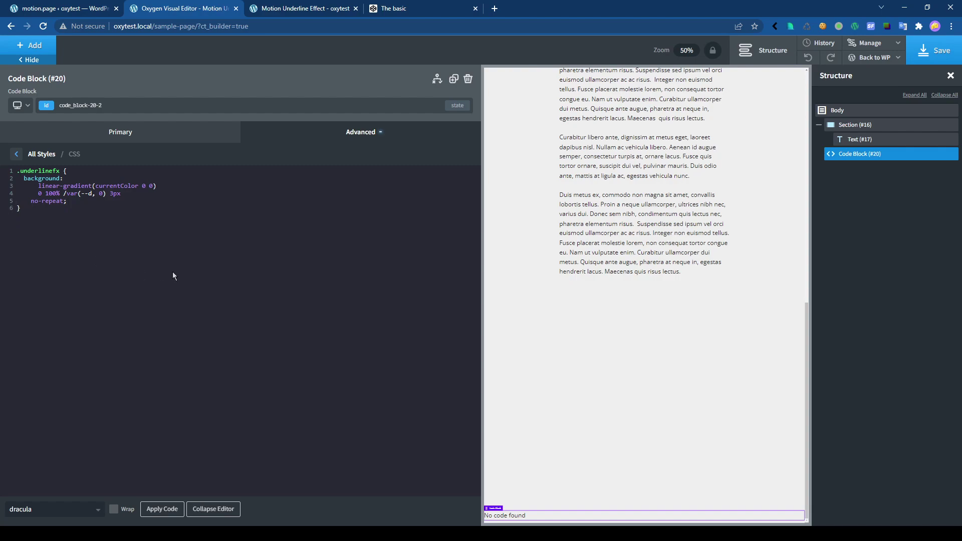
pyautogui.click(865, 143)
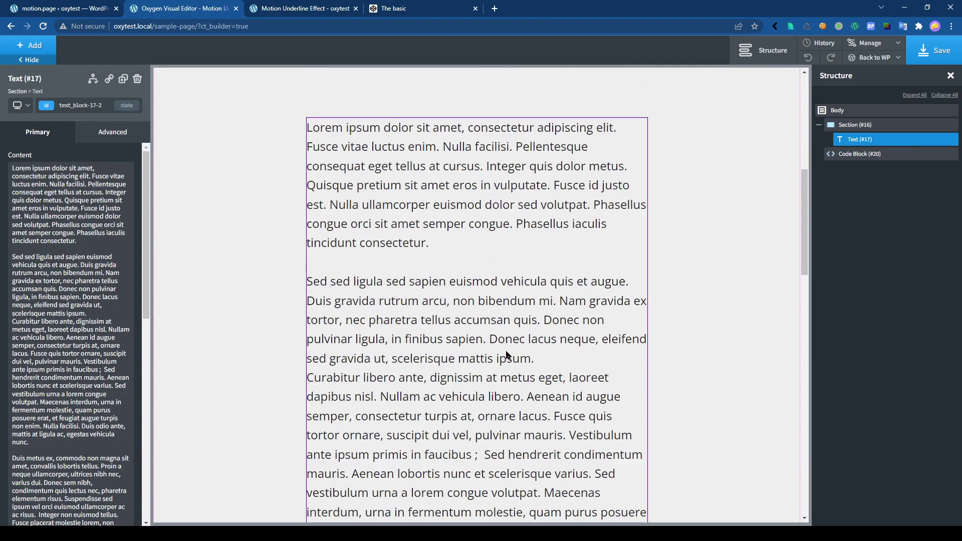
# Wrap the text from "finibus" to "libero." in the paragraph in a span.
pyautogui.scroll(-2, 445, 343)
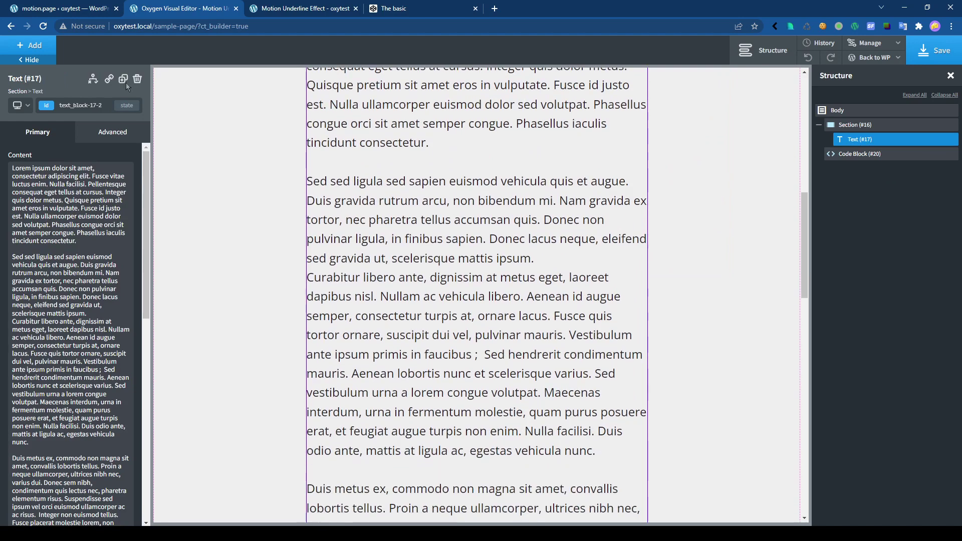
pyautogui.doubleClick(421, 278)
pyautogui.scroll(-6, 439, 273)
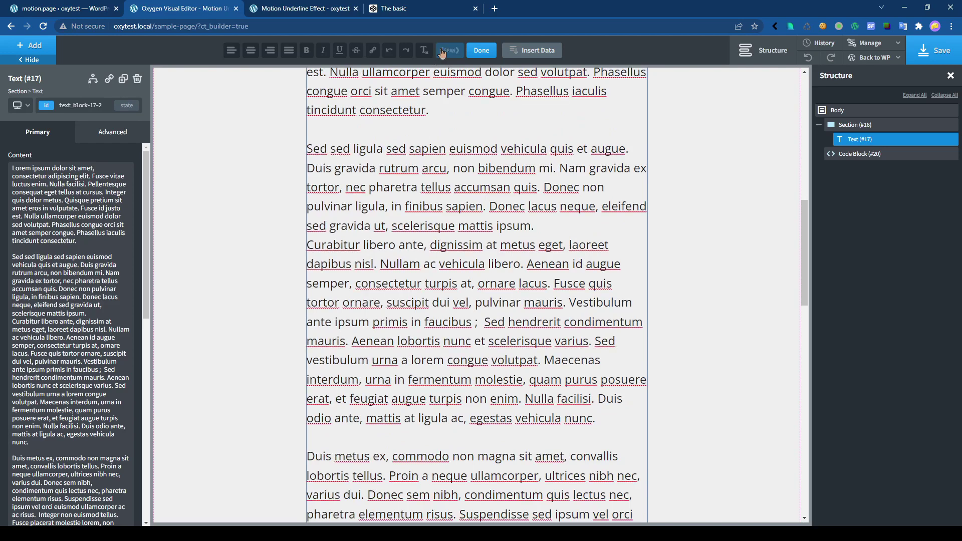
pyautogui.scroll(2, 423, 283)
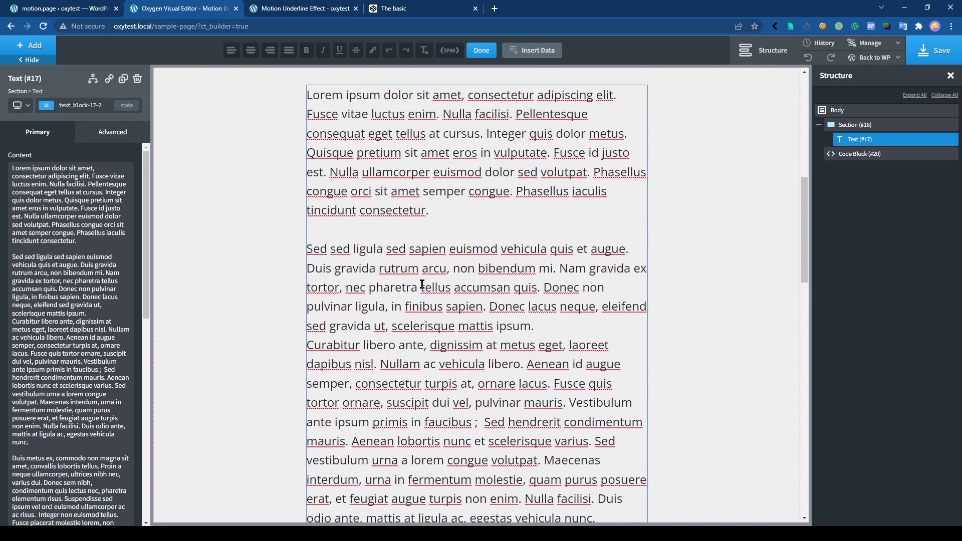
pyautogui.scroll(1, 432, 318)
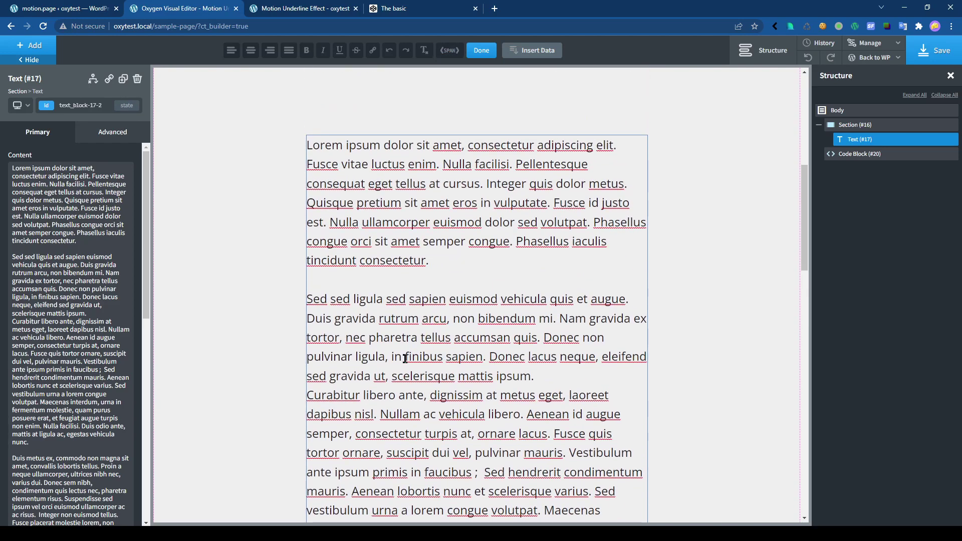
pyautogui.moveTo(404, 358); pyautogui.dragTo(528, 422)
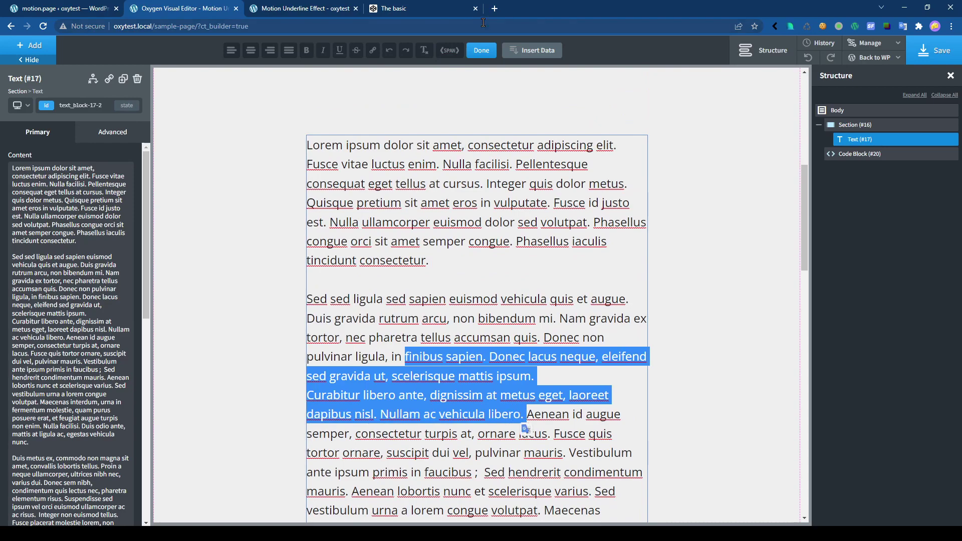
pyautogui.click(449, 50)
# Wrap the sentences from "Suspendisse" to "enim." in a second span.
pyautogui.scroll(-8, 669, 345)
pyautogui.doubleClick(453, 326)
pyautogui.scroll(-10, 438, 327)
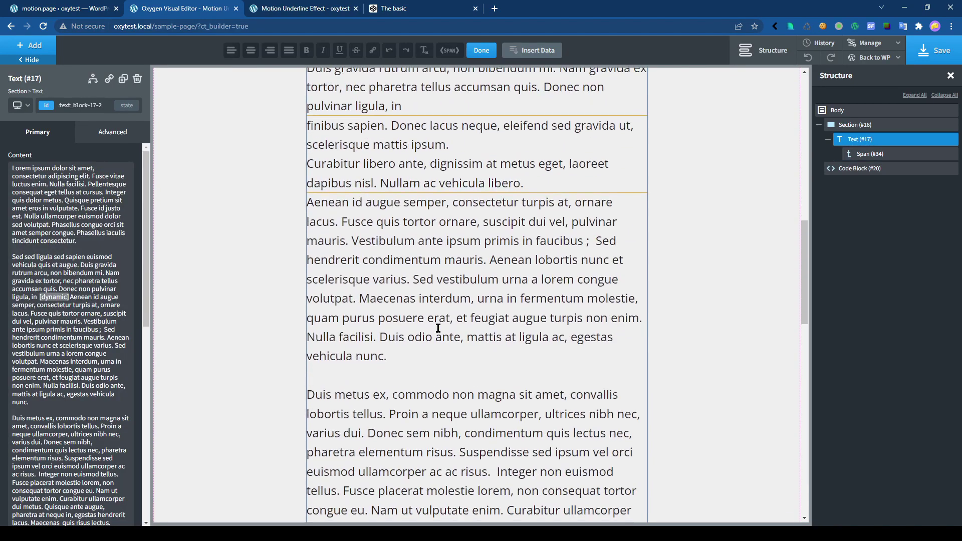
pyautogui.moveTo(457, 351); pyautogui.dragTo(505, 411)
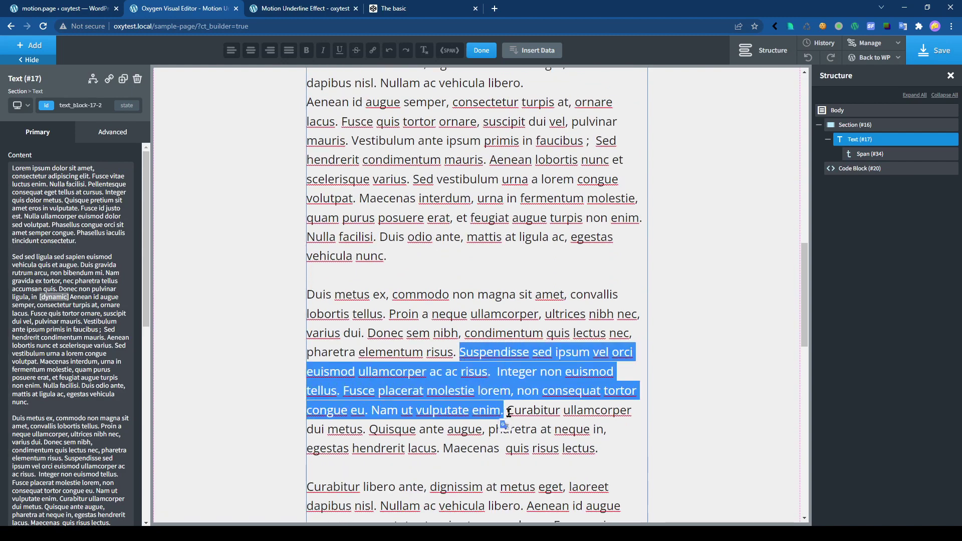
pyautogui.click(450, 50)
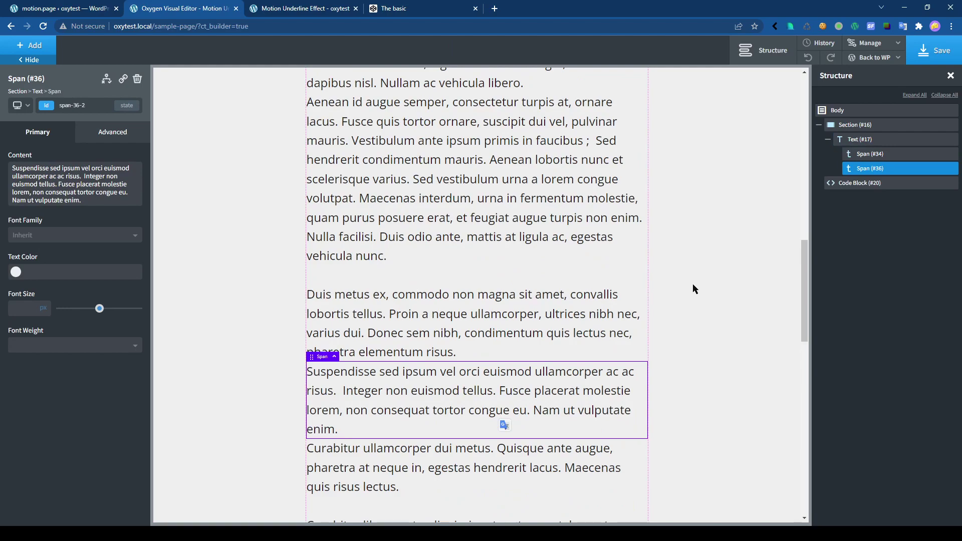
# Add the new class underlinefx to the finibus sapien span (#34).
pyautogui.click(861, 140)
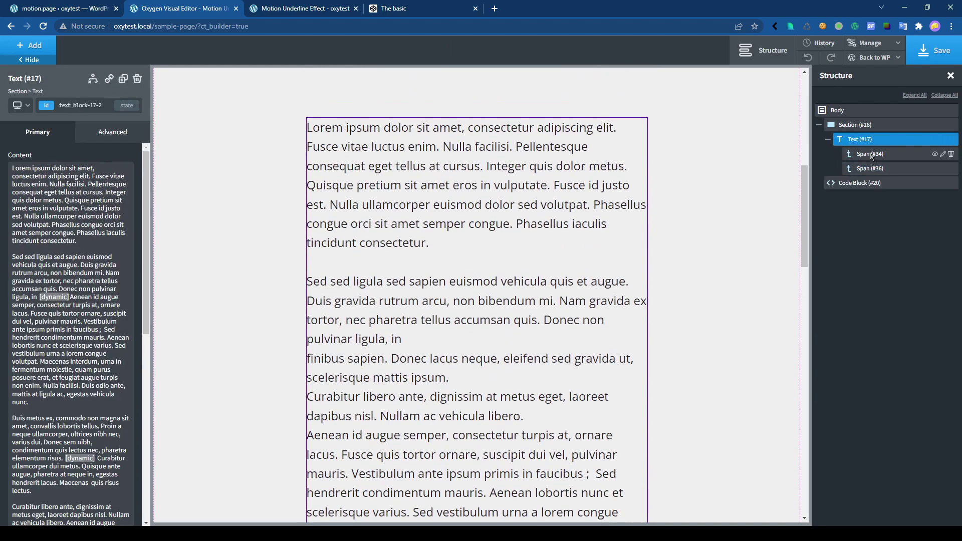
pyautogui.click(872, 155)
pyautogui.click(875, 170)
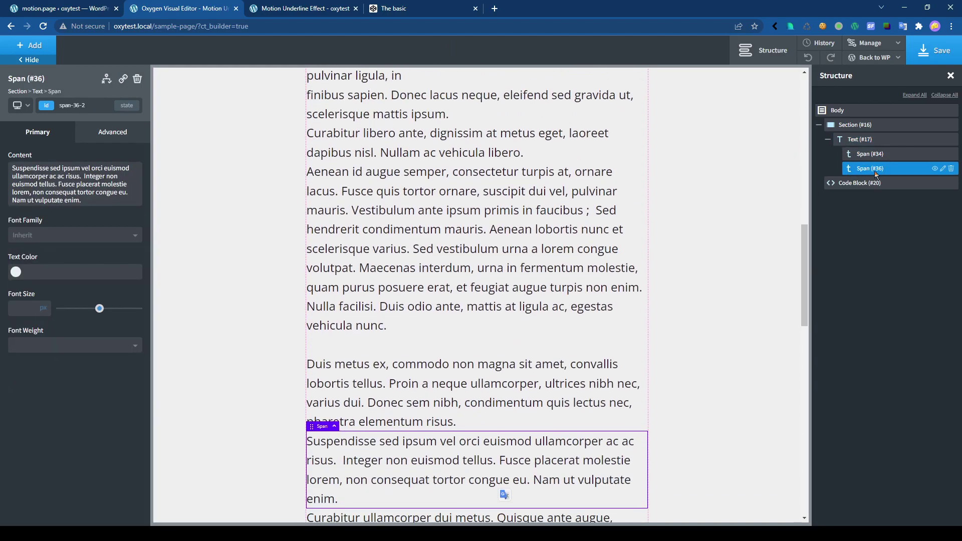
pyautogui.scroll(-5, 440, 330)
pyautogui.scroll(8, 440, 328)
pyautogui.scroll(10, 442, 329)
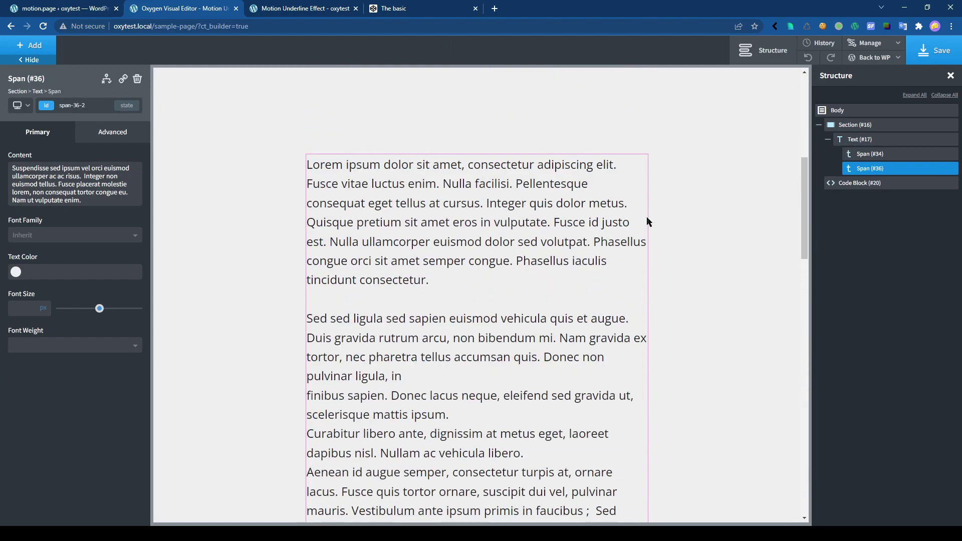
pyautogui.click(874, 154)
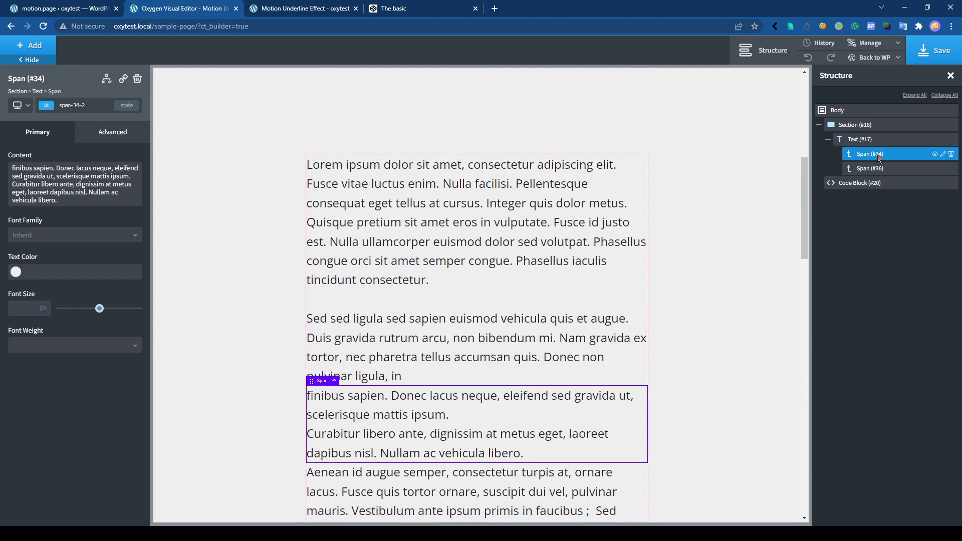
pyautogui.click(74, 107)
pyautogui.write('underli')
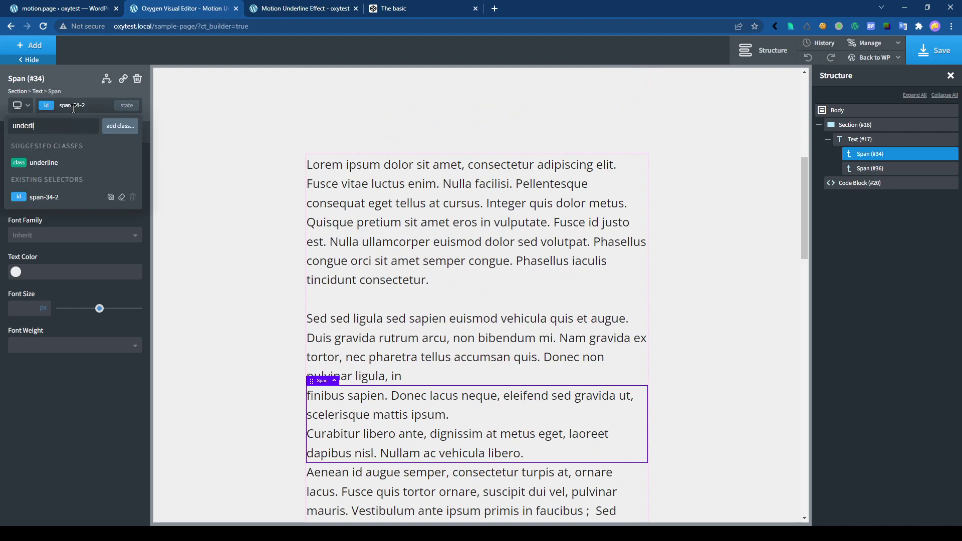
pyautogui.write('nefx')
pyautogui.press('Return')
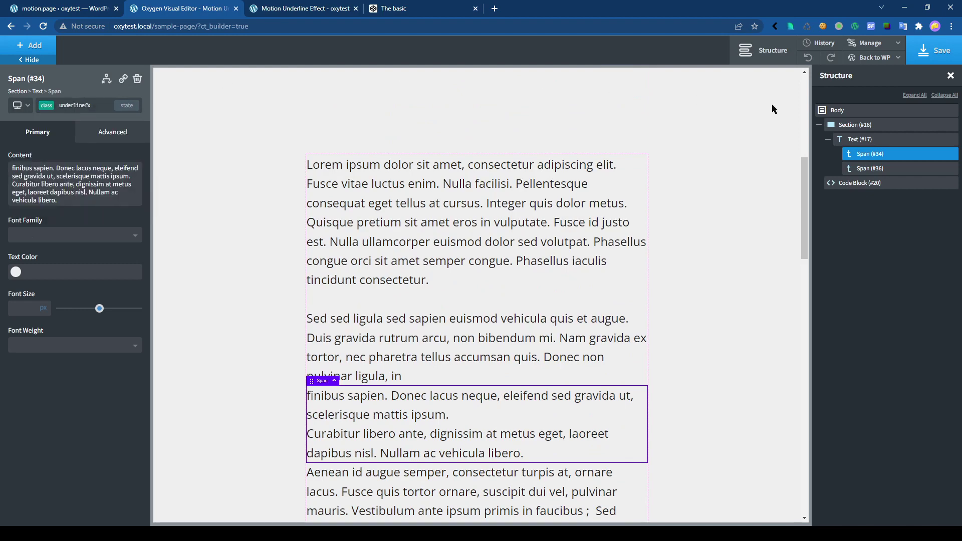
# Apply the existing underlinefx class to the Suspendisse span (#36).
pyautogui.click(880, 170)
pyautogui.click(73, 106)
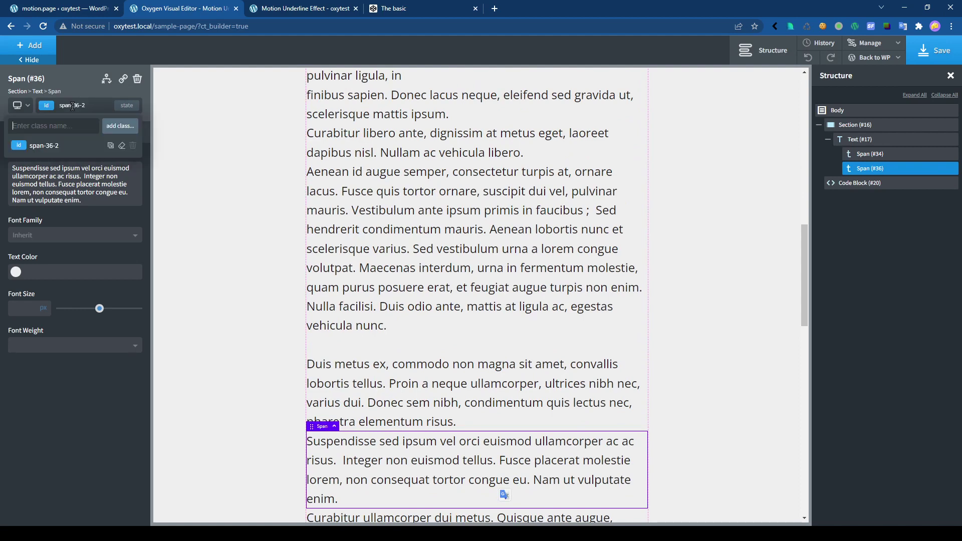
pyautogui.write('underl')
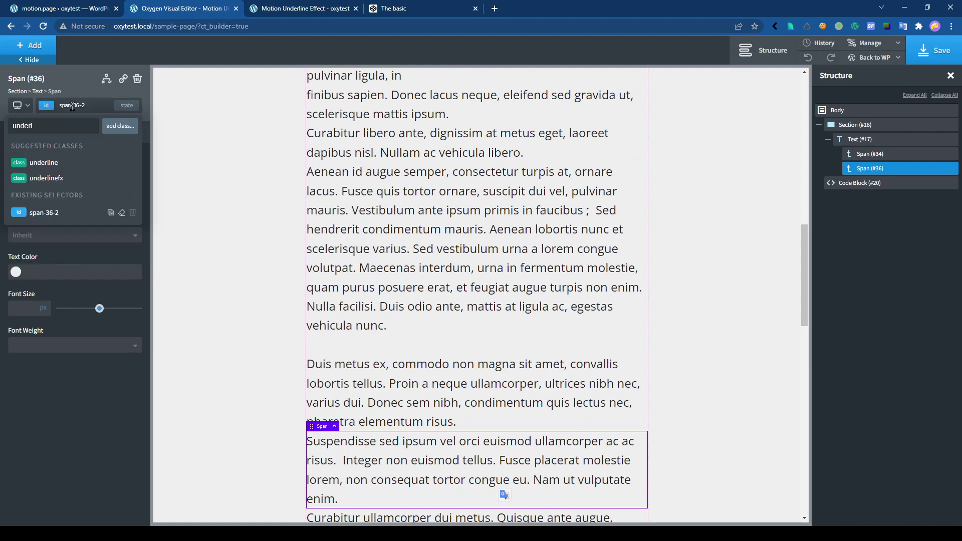
pyautogui.write('inefx')
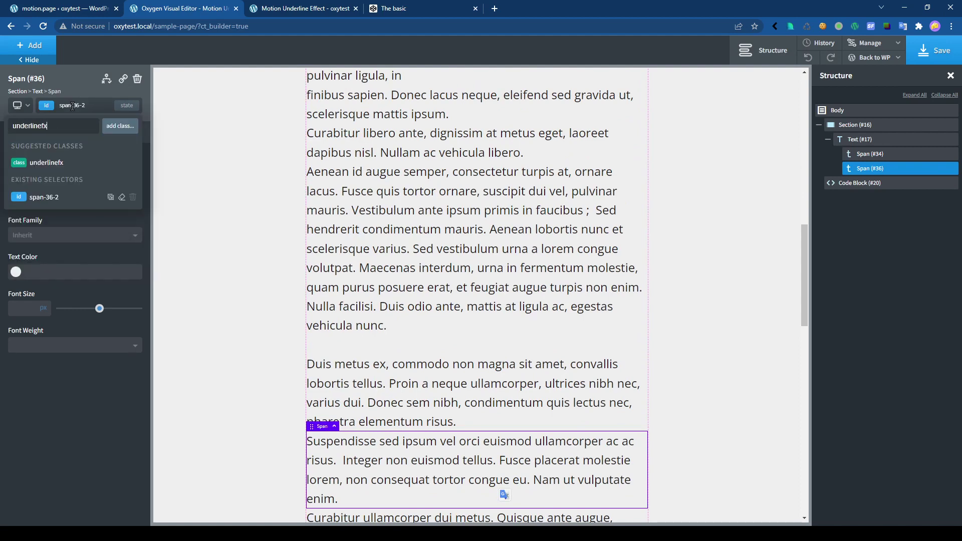
pyautogui.click(62, 164)
pyautogui.scroll(-1, 545, 371)
pyautogui.scroll(-4, 544, 371)
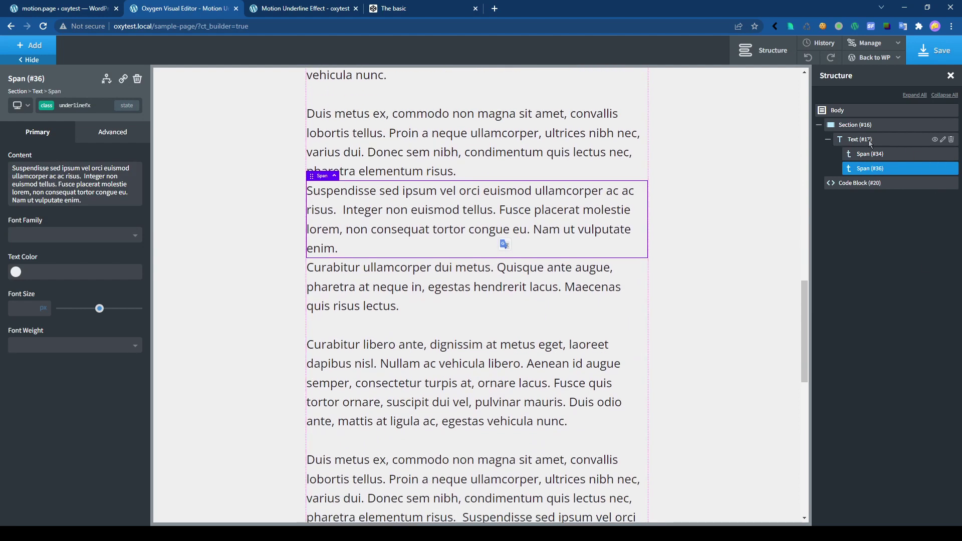
pyautogui.scroll(4, 290, 371)
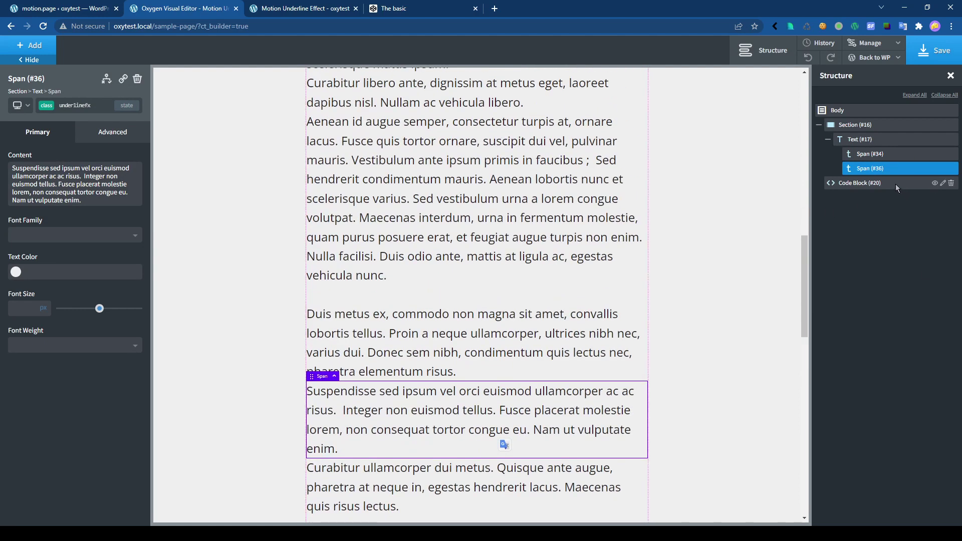
# Change var(--d, 1) to var(--d, 100%) in Code Block (#20)'s .underlinefx background rule.
pyautogui.click(859, 183)
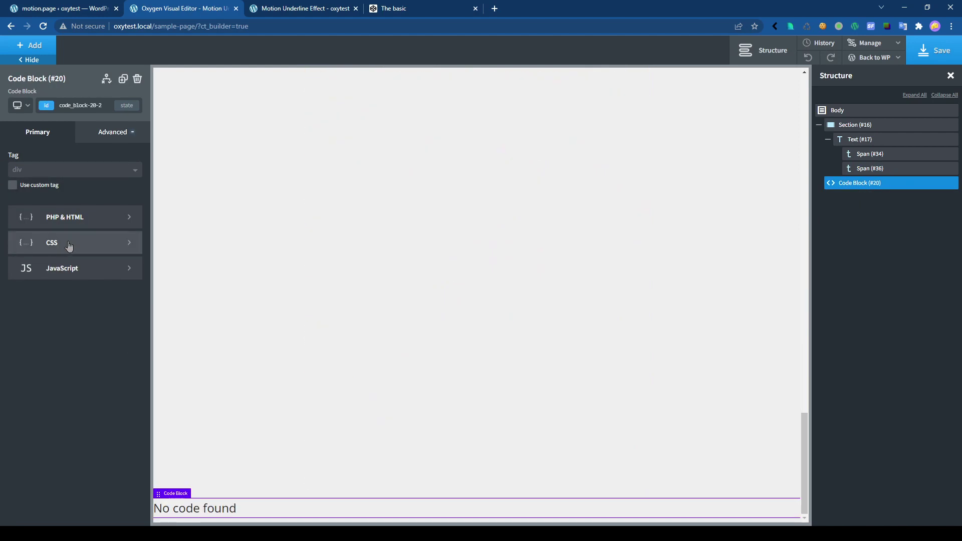
pyautogui.click(69, 244)
pyautogui.scroll(3, 661, 273)
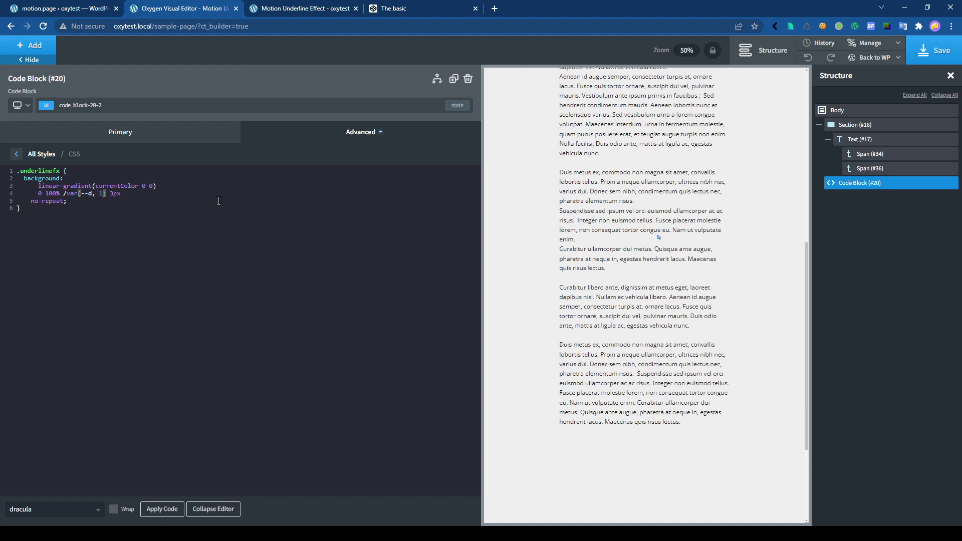
pyautogui.write('00%')
pyautogui.scroll(2, 595, 264)
pyautogui.scroll(3, 617, 225)
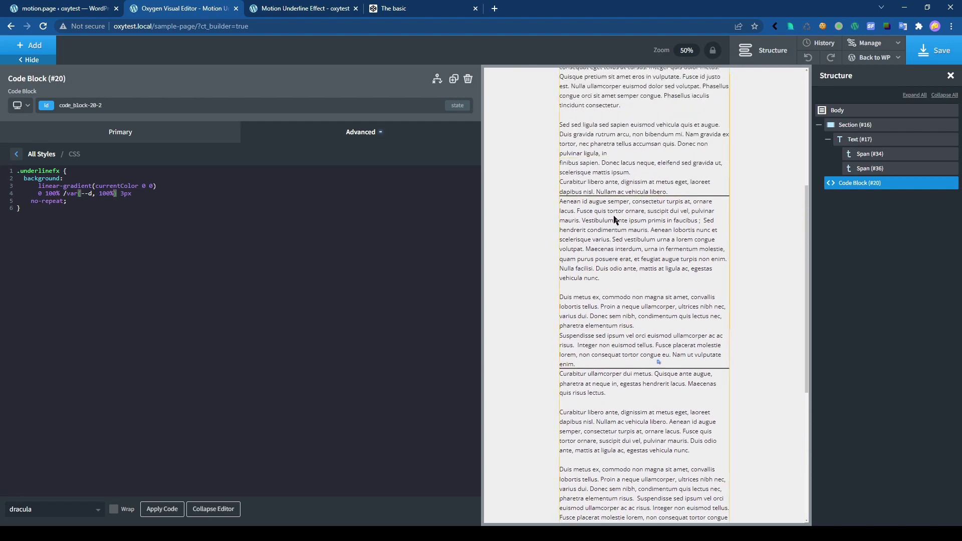
pyautogui.click(616, 184)
# Compare against The basic CodePen hover demo, then return to the Oxygen visual editor.
pyautogui.click(403, 10)
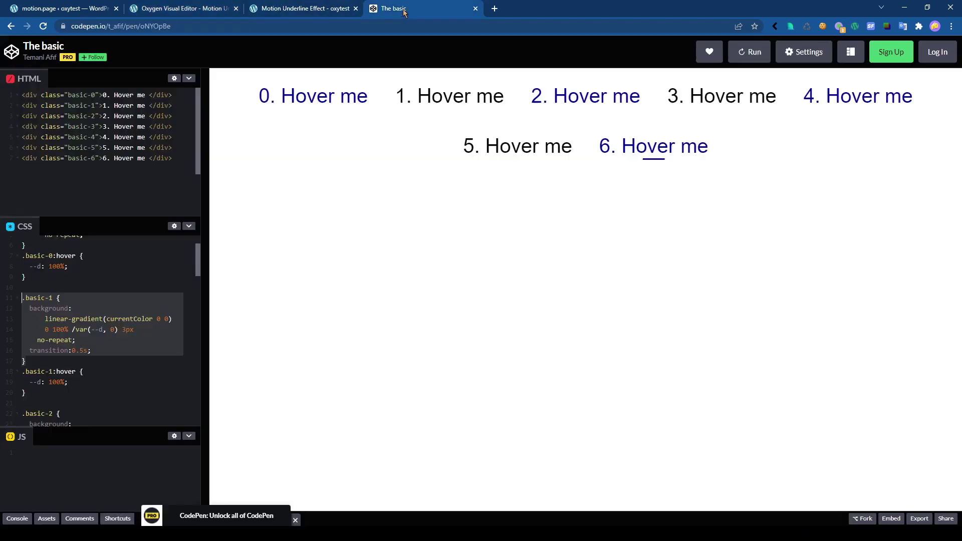
pyautogui.click(168, 9)
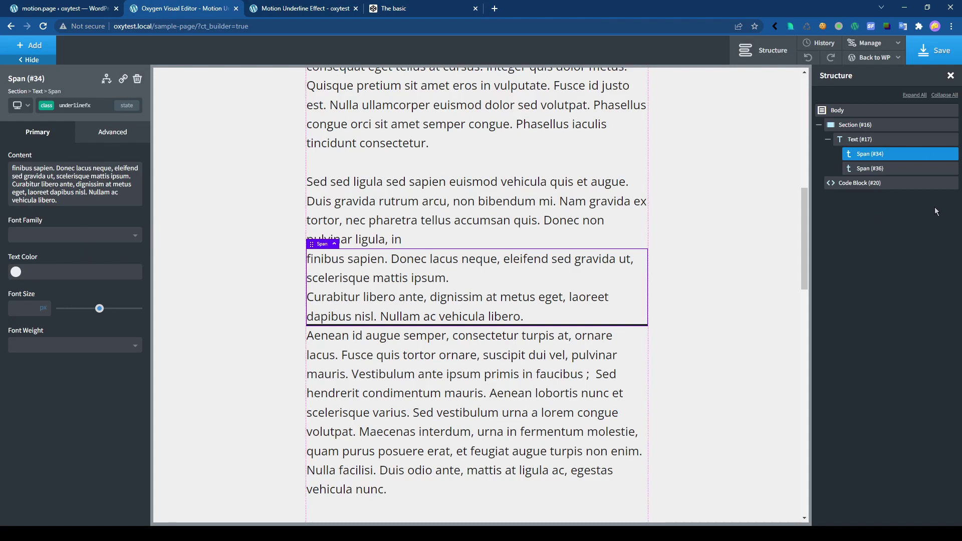
# Select the finibus sapien span (#34) and bring up its Advanced Layout settings.
pyautogui.click(856, 141)
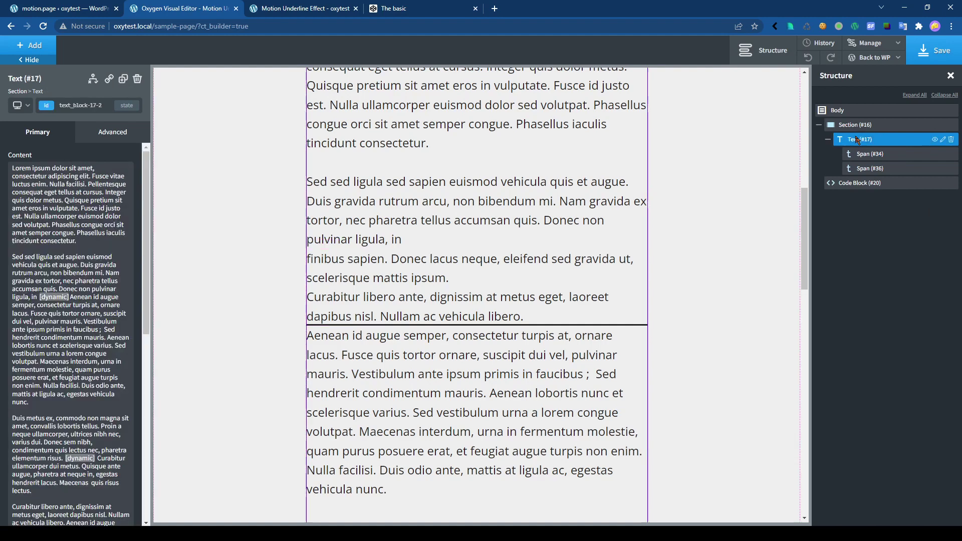
pyautogui.doubleClick(459, 133)
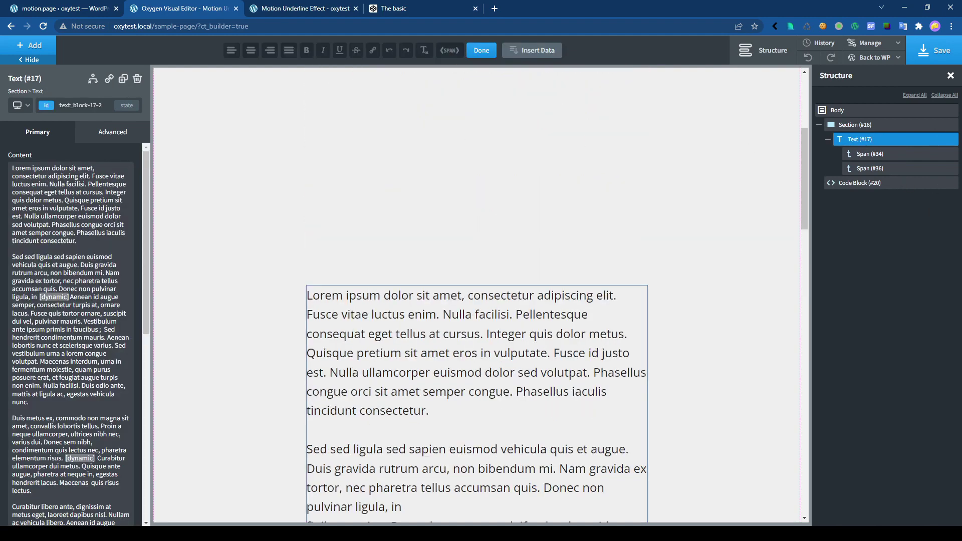
pyautogui.click(871, 158)
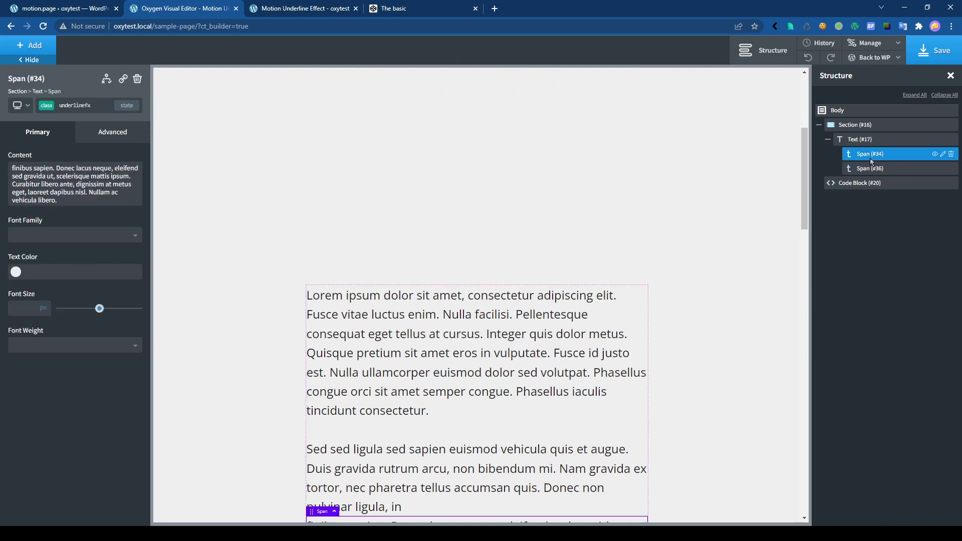
pyautogui.click(97, 133)
pyautogui.click(85, 184)
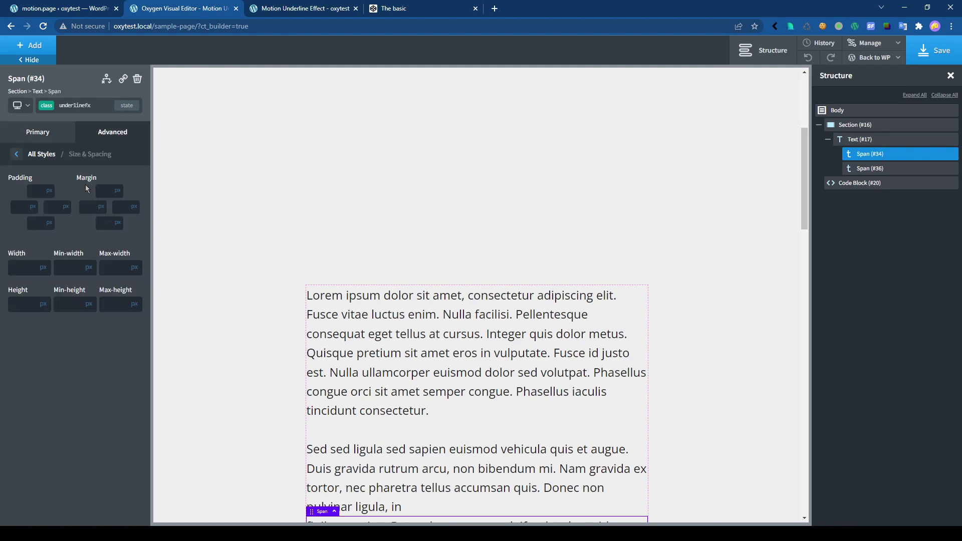
pyautogui.click(96, 136)
pyautogui.click(81, 219)
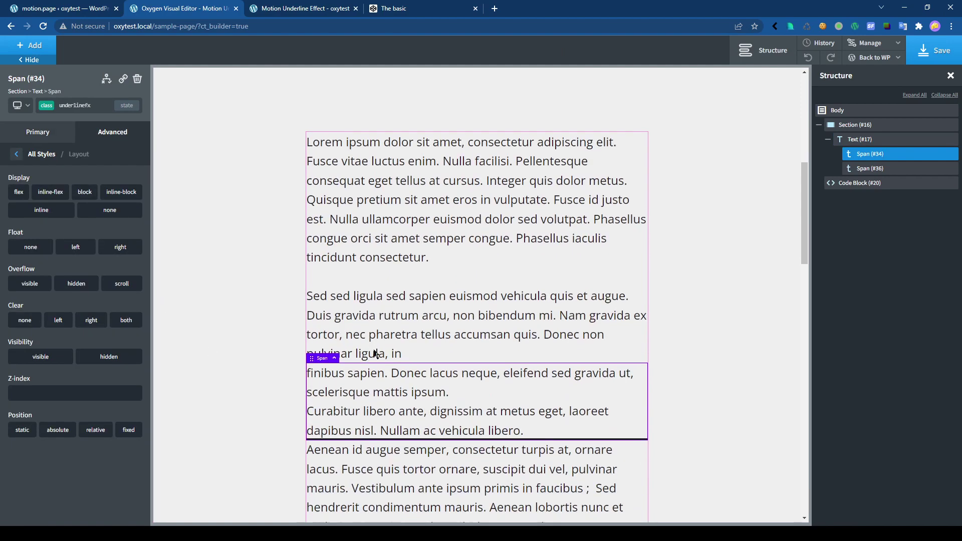
# Try inline-block display on Span (#34), then leave it set to inline.
pyautogui.click(120, 196)
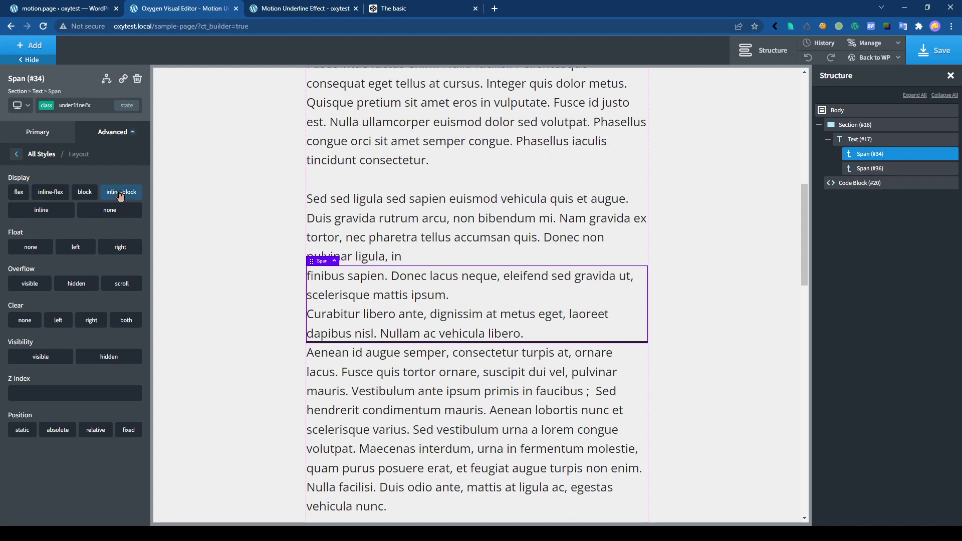
pyautogui.click(31, 217)
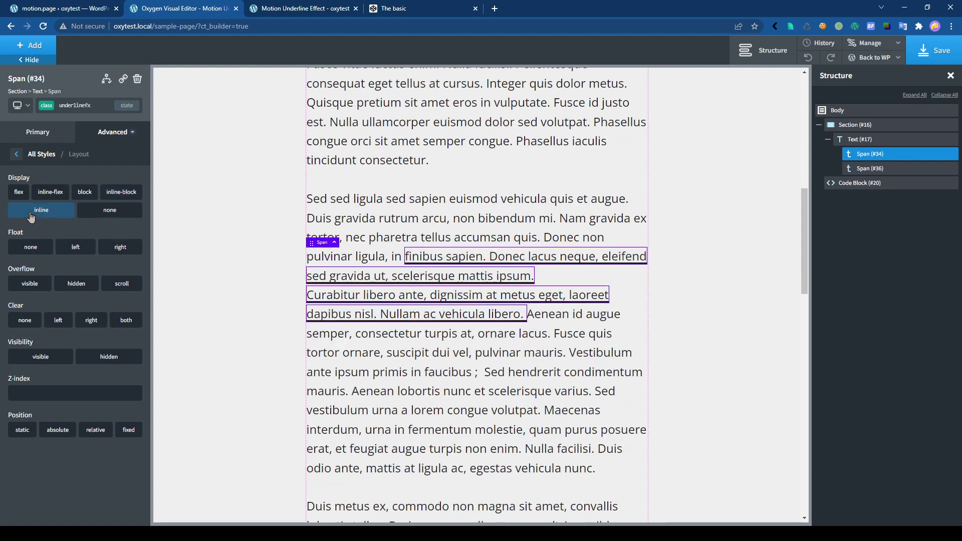
pyautogui.click(121, 195)
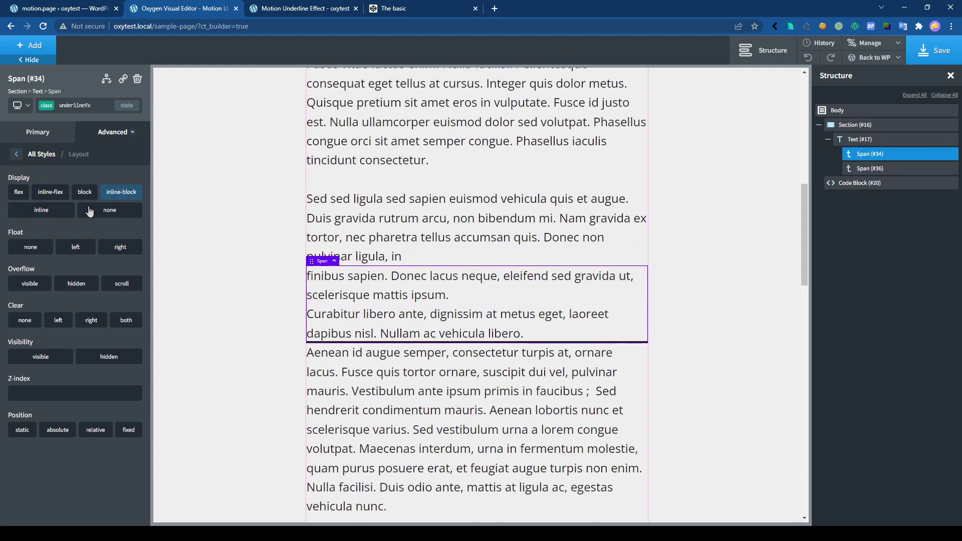
pyautogui.click(127, 197)
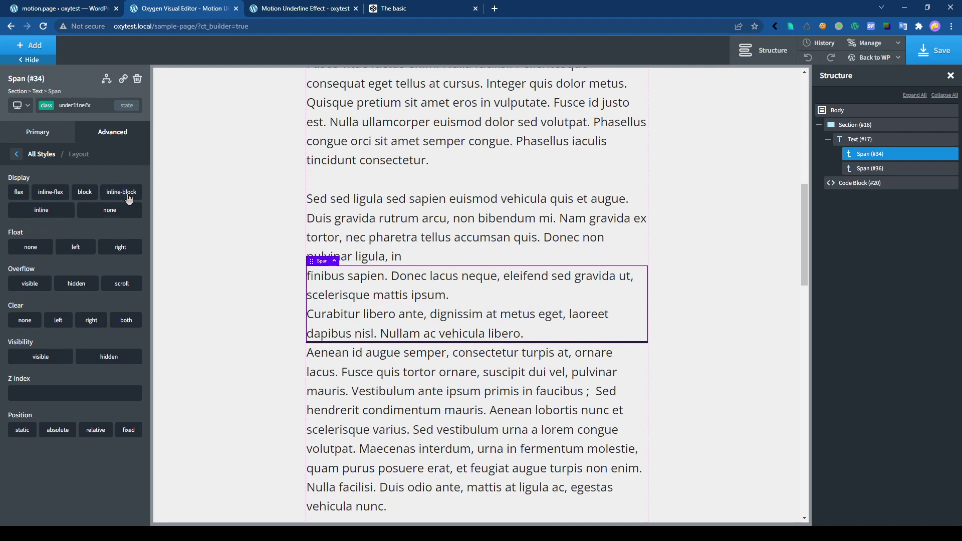
pyautogui.click(41, 213)
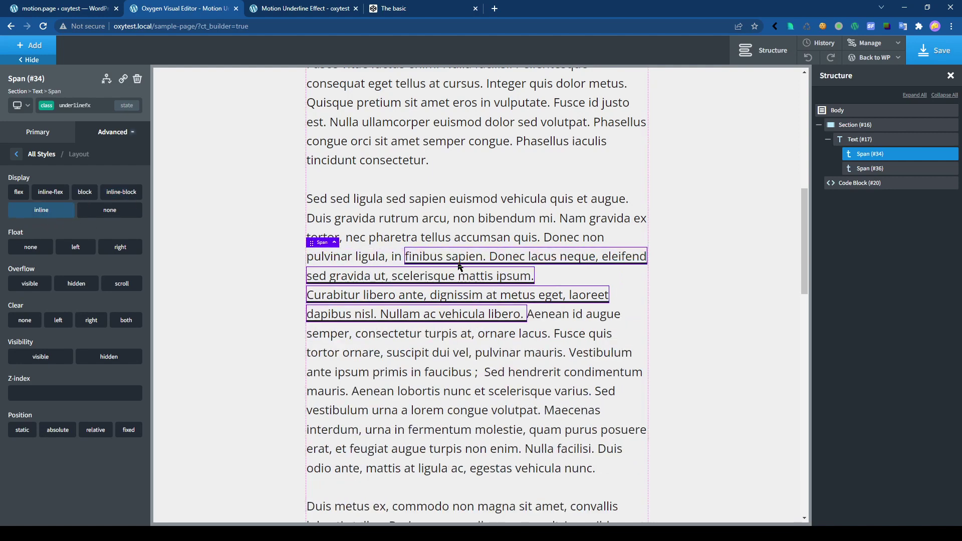
pyautogui.scroll(-7, 381, 320)
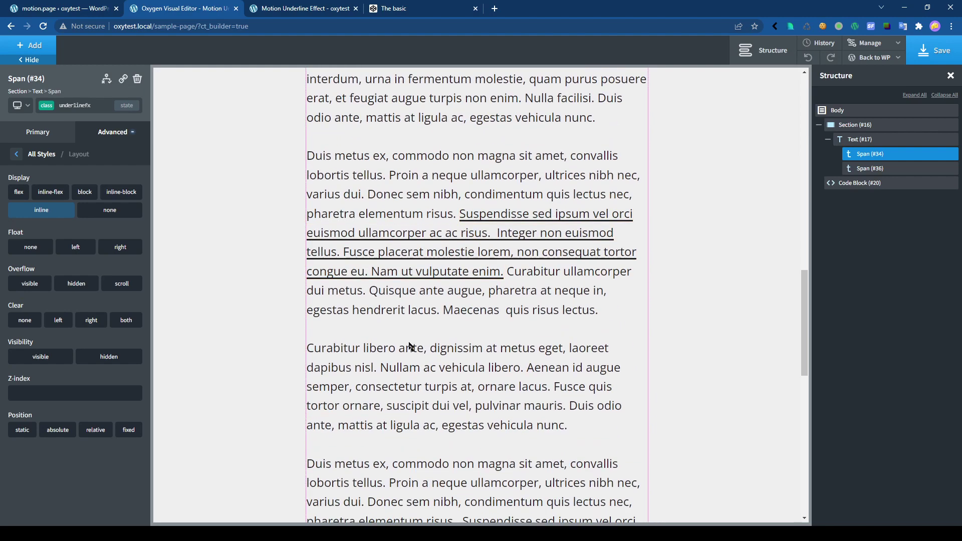
pyautogui.click(110, 194)
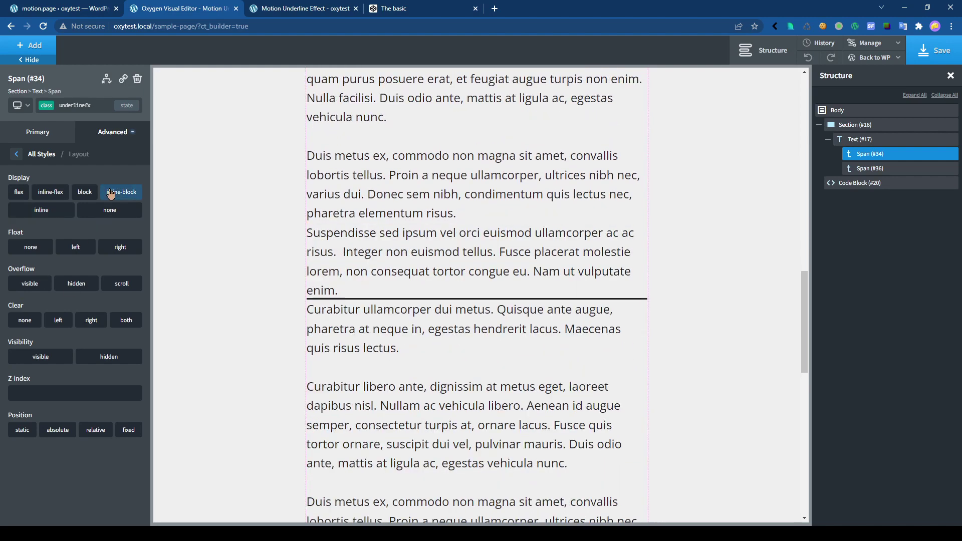
pyautogui.click(41, 210)
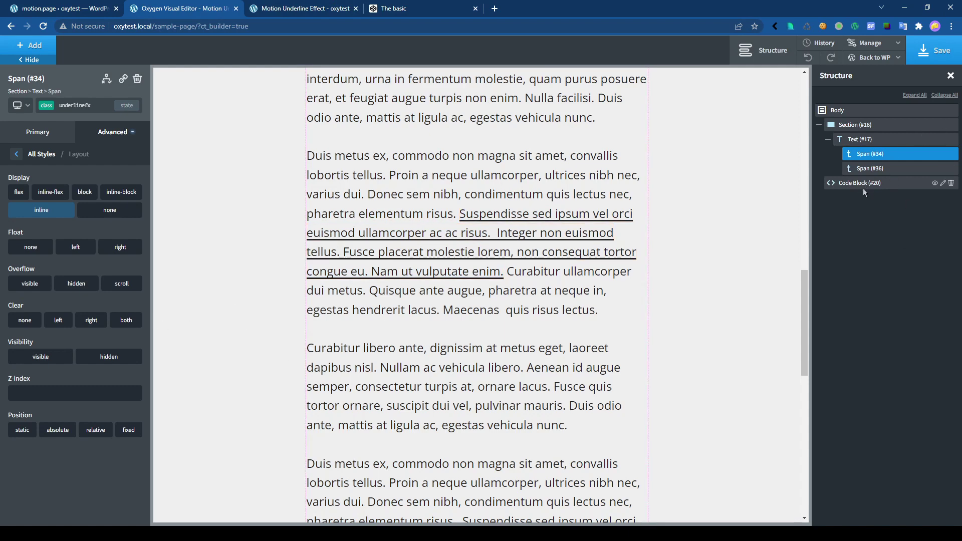
# Replace currentColor with yellow #E9D52C in Code Block (#20)'s .underlinefx gradient.
pyautogui.click(859, 183)
pyautogui.scroll(6, 440, 320)
pyautogui.click(65, 244)
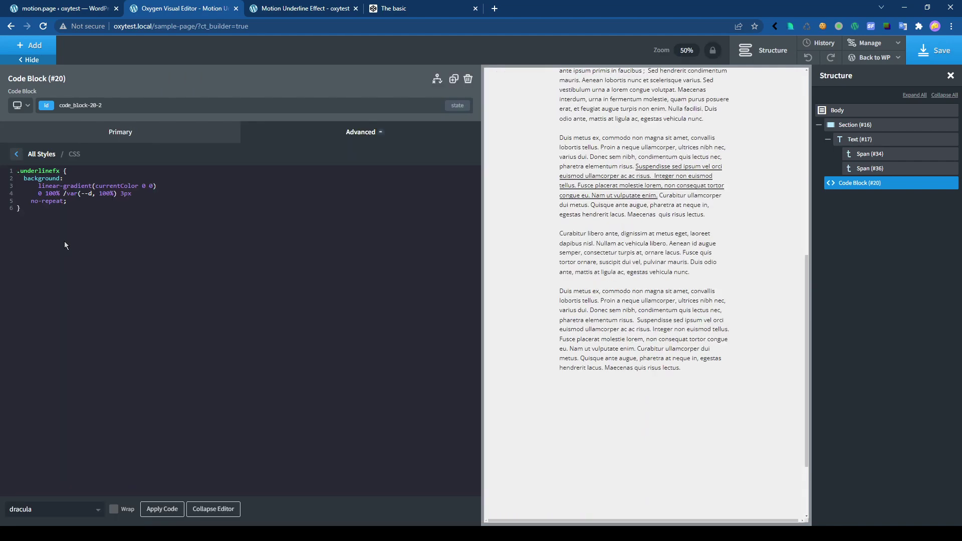
pyautogui.doubleClick(112, 185)
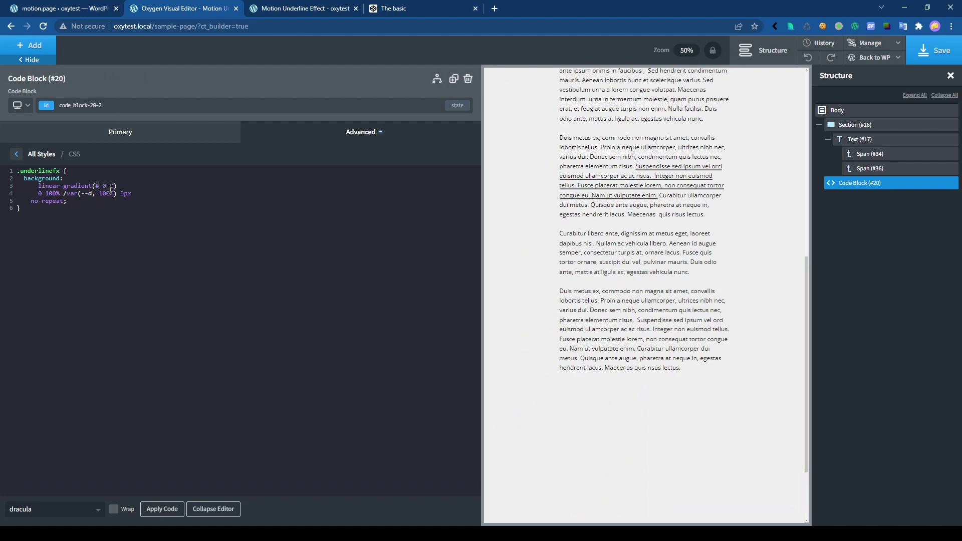
pyautogui.write('E9D52C')
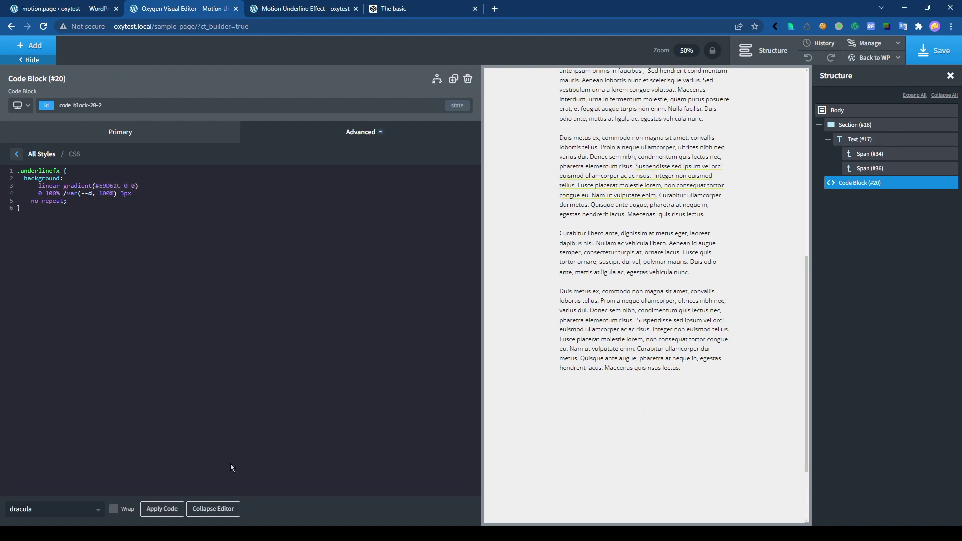
pyautogui.click(211, 510)
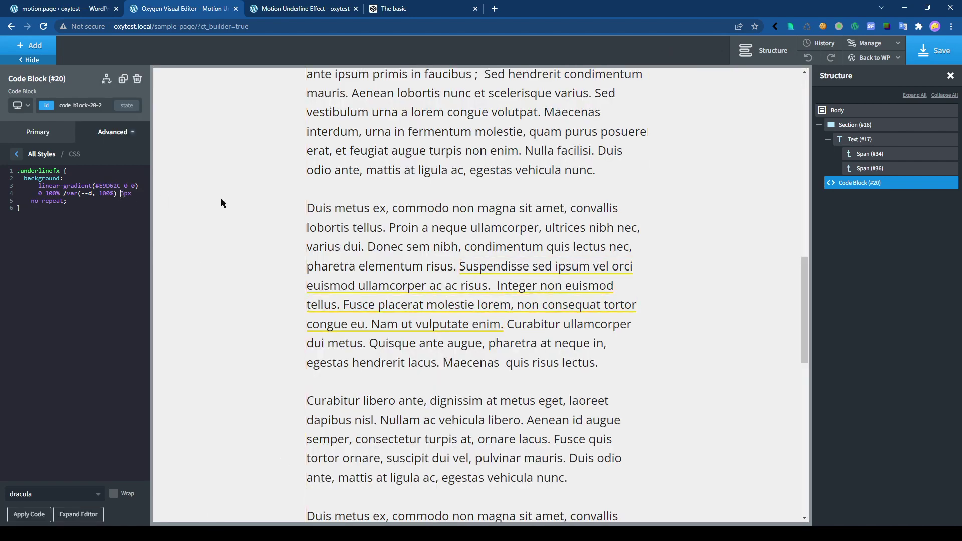
# Make the highlight 15px tall, default its width to var(--d, 0), and save the page.
pyautogui.write('20')
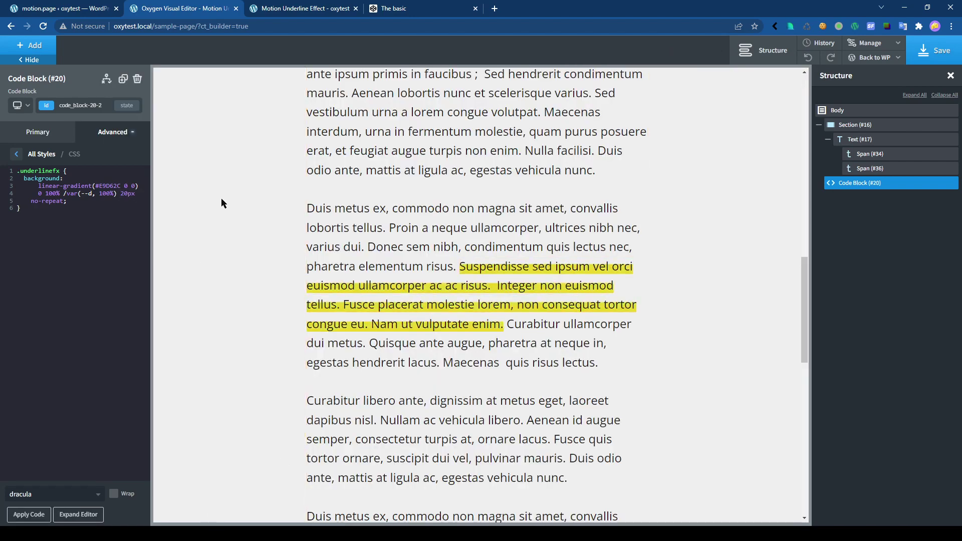
pyautogui.press('BackSpace')
pyautogui.press('BackSpace')
pyautogui.write('15')
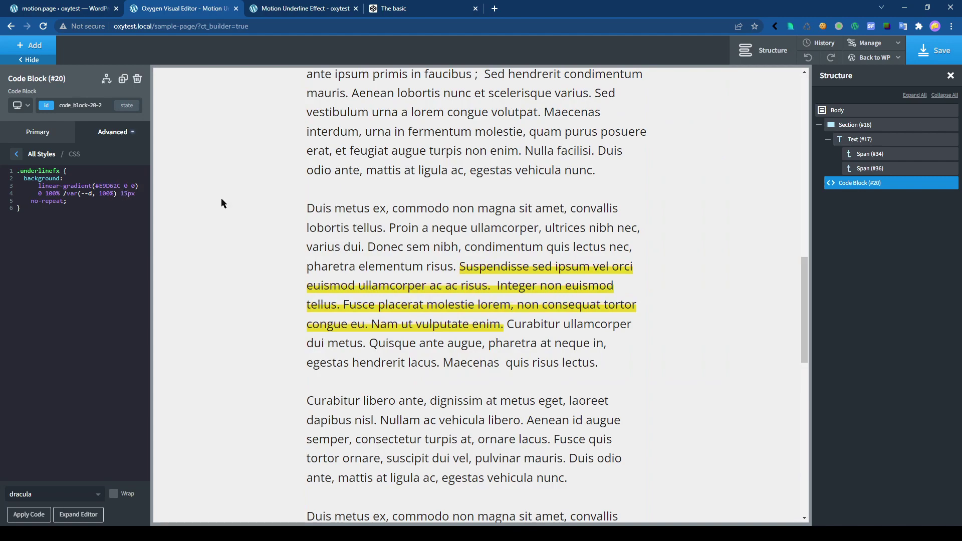
pyautogui.scroll(5, 457, 339)
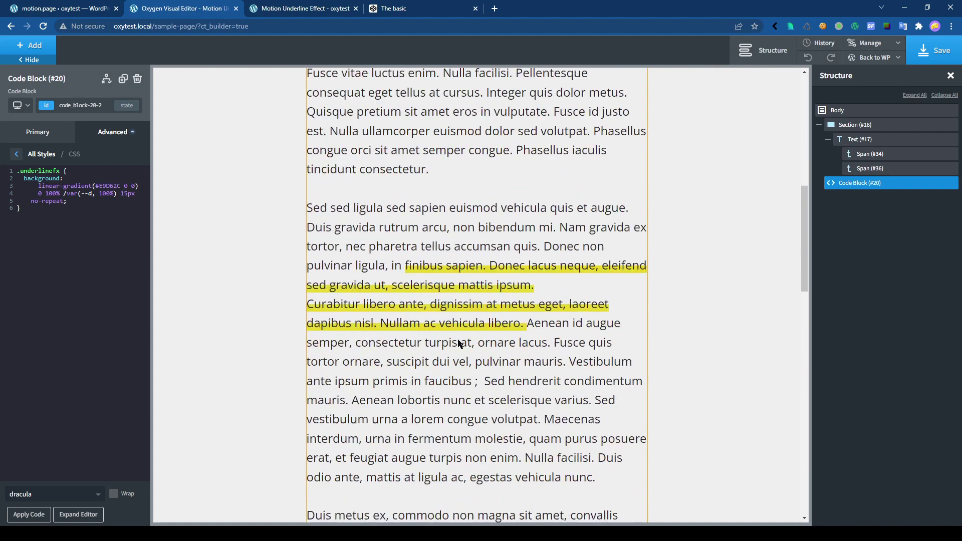
pyautogui.scroll(-7, 457, 343)
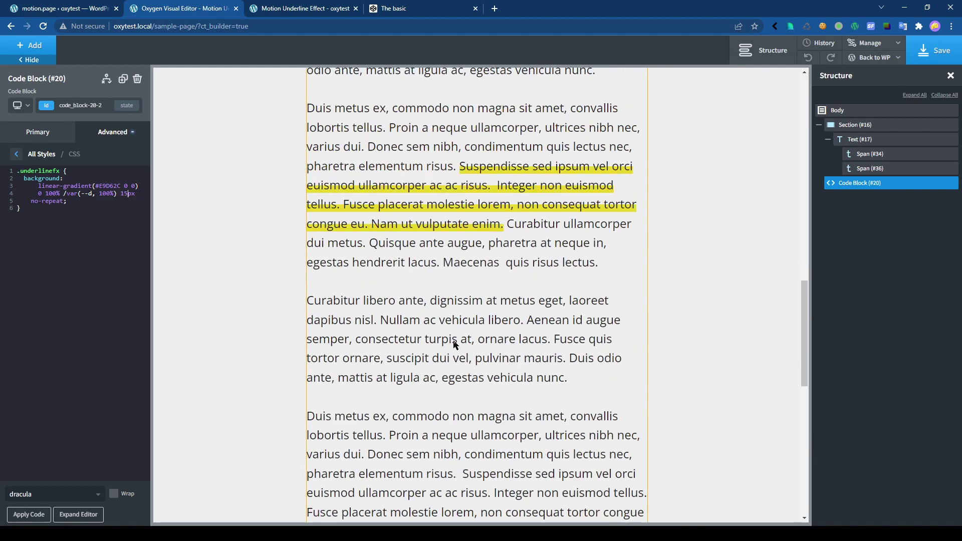
pyautogui.scroll(4, 456, 344)
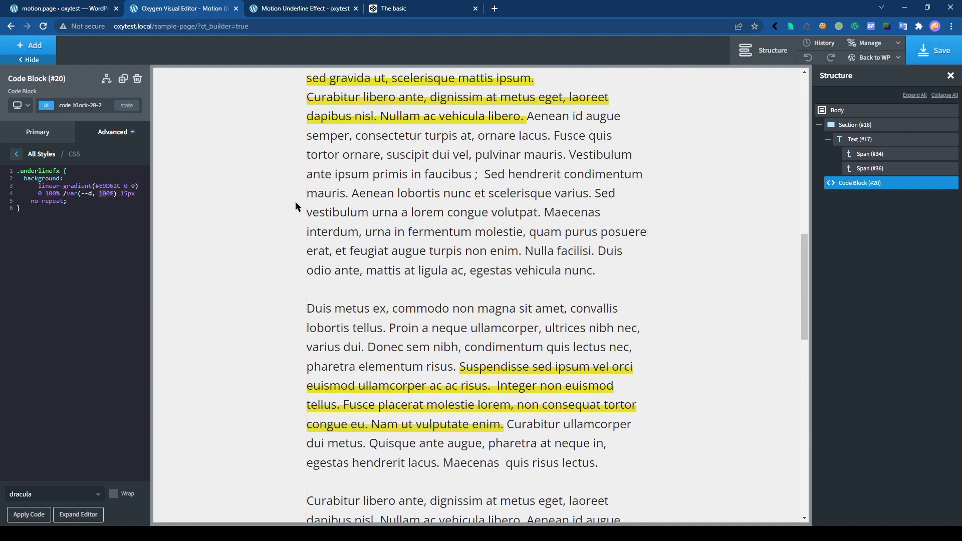
pyautogui.write('0')
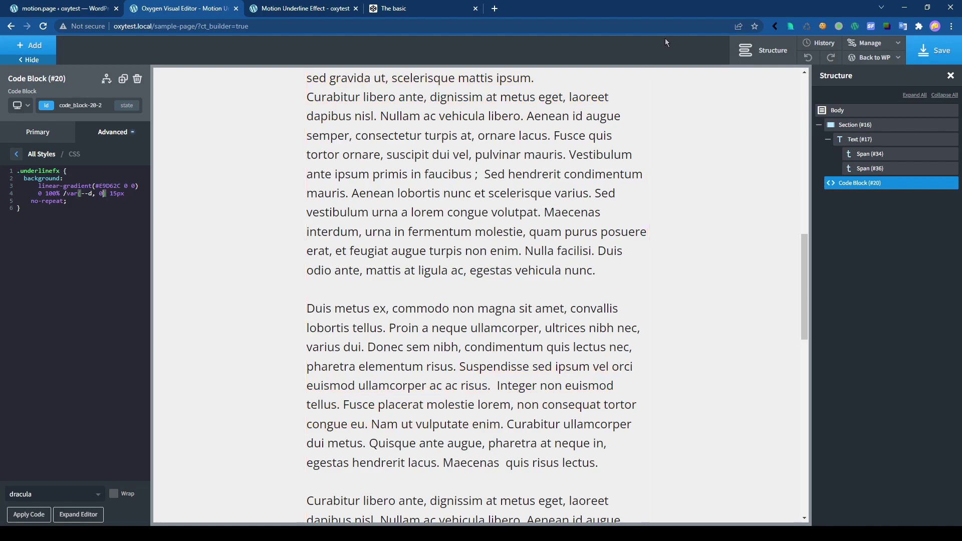
pyautogui.click(925, 53)
# Make the Motion Underline Effect a ScrollTrigger TO animation and begin entering its .underlinefx target.
pyautogui.click(41, 12)
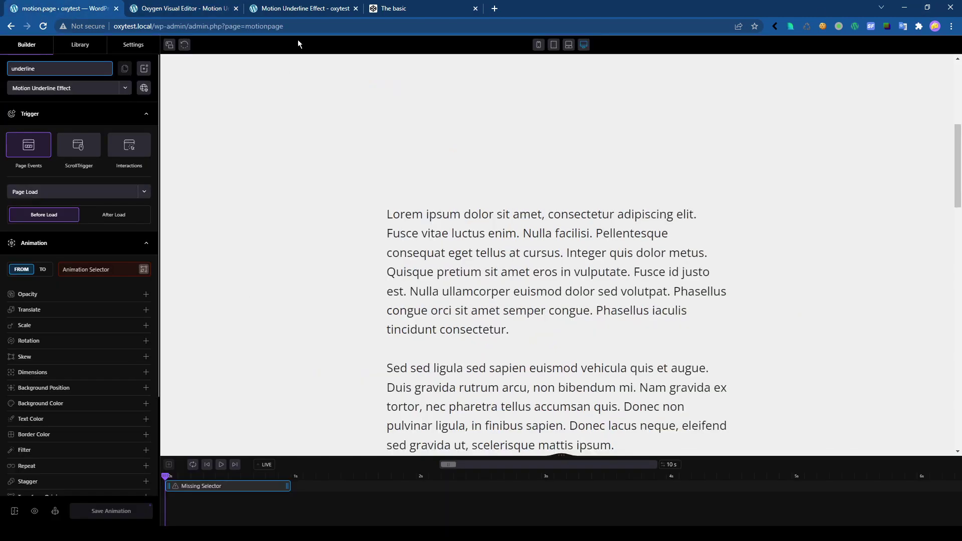
pyautogui.click(185, 45)
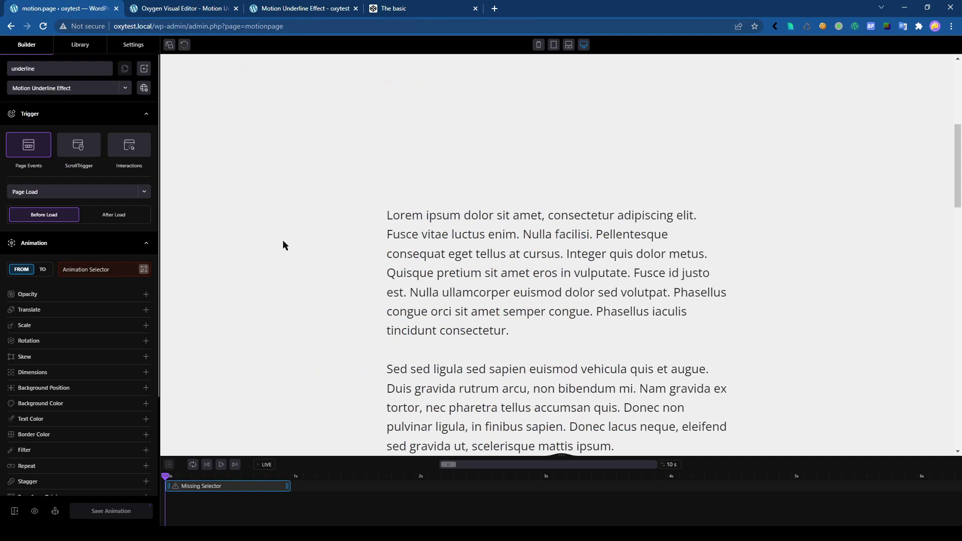
pyautogui.scroll(-5, 282, 244)
pyautogui.scroll(5, 270, 190)
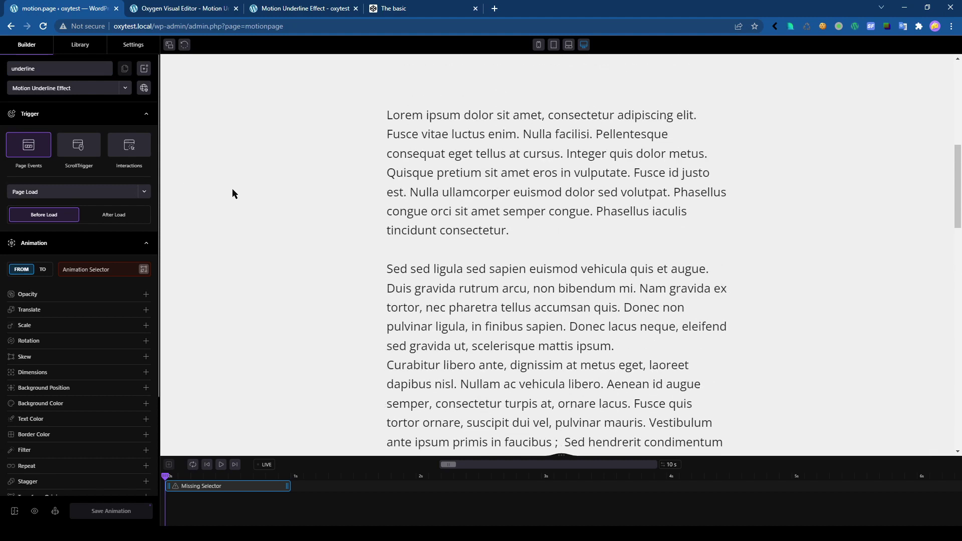
pyautogui.click(86, 143)
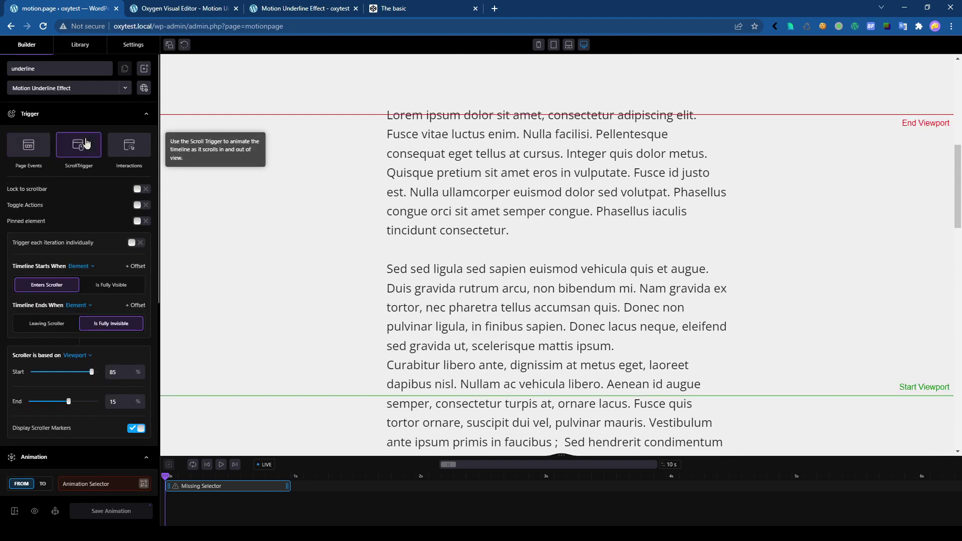
pyautogui.scroll(-4, 75, 334)
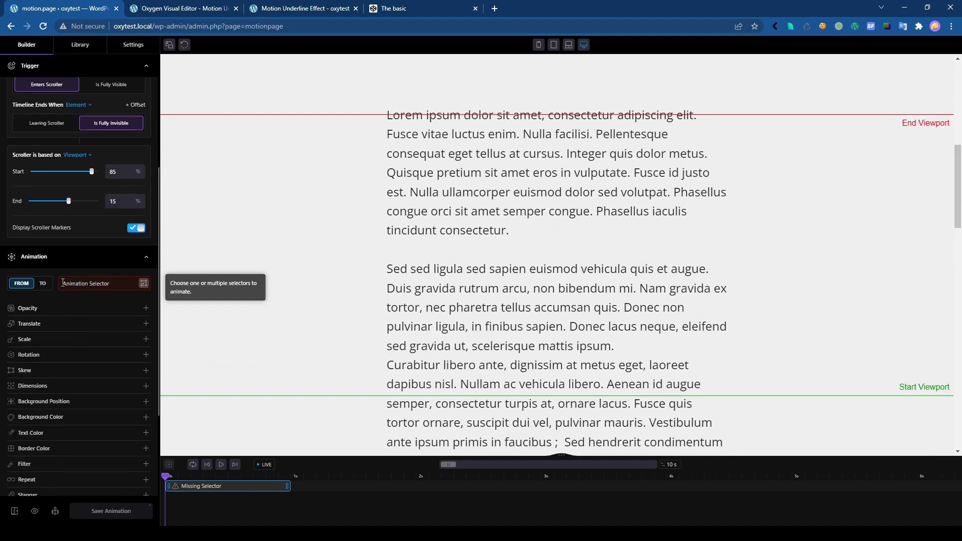
pyautogui.click(42, 284)
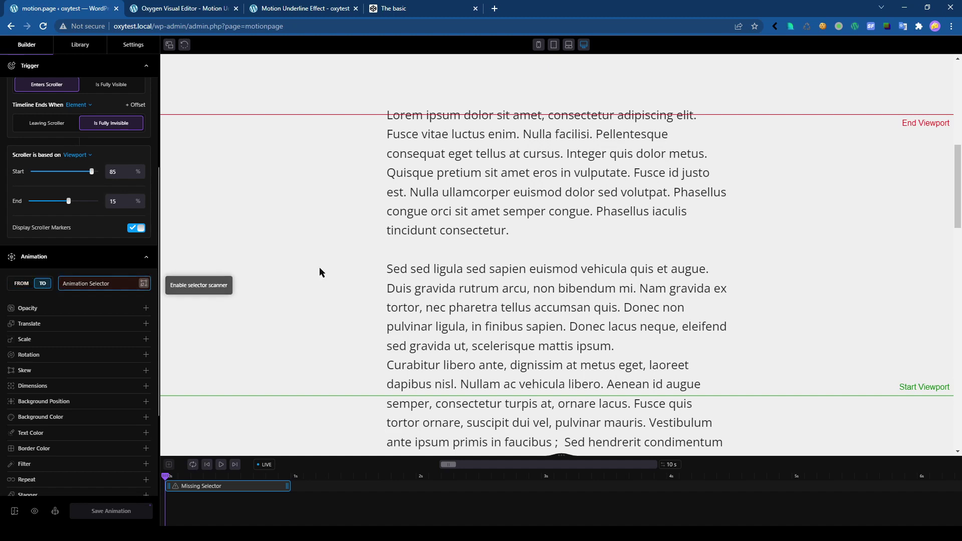
pyautogui.press('Tab')
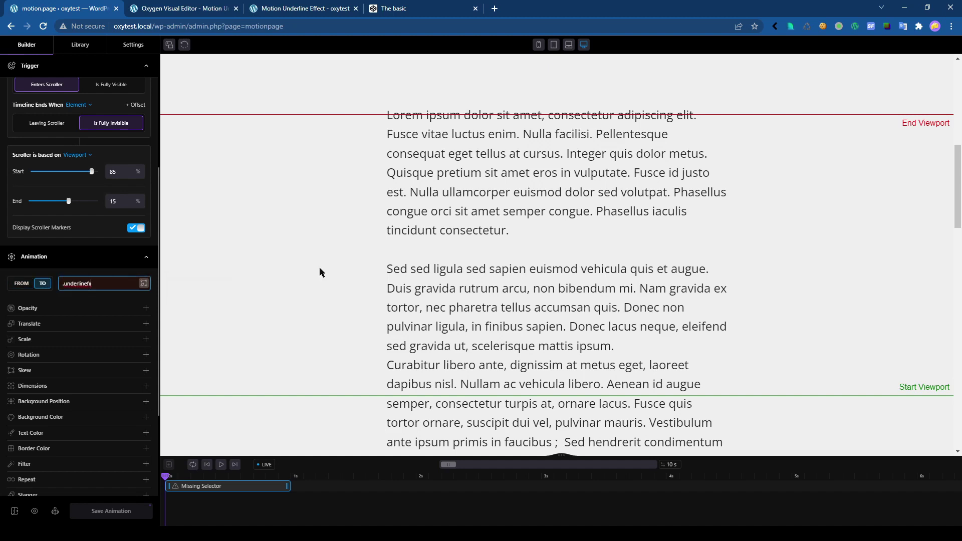
# Target .underlinefx and animate its custom property --d to 100%, then scroll the preview to check.
pyautogui.press('Return')
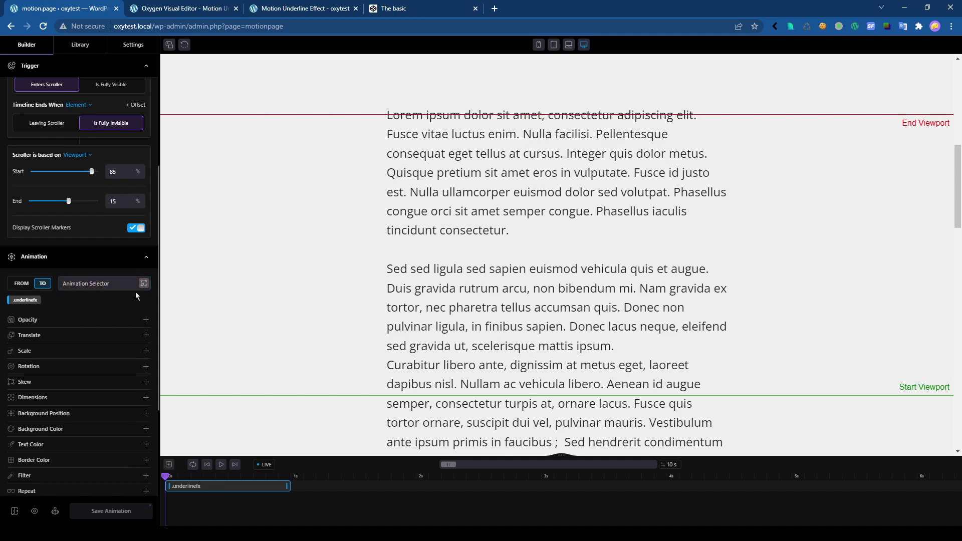
pyautogui.scroll(-3, 143, 365)
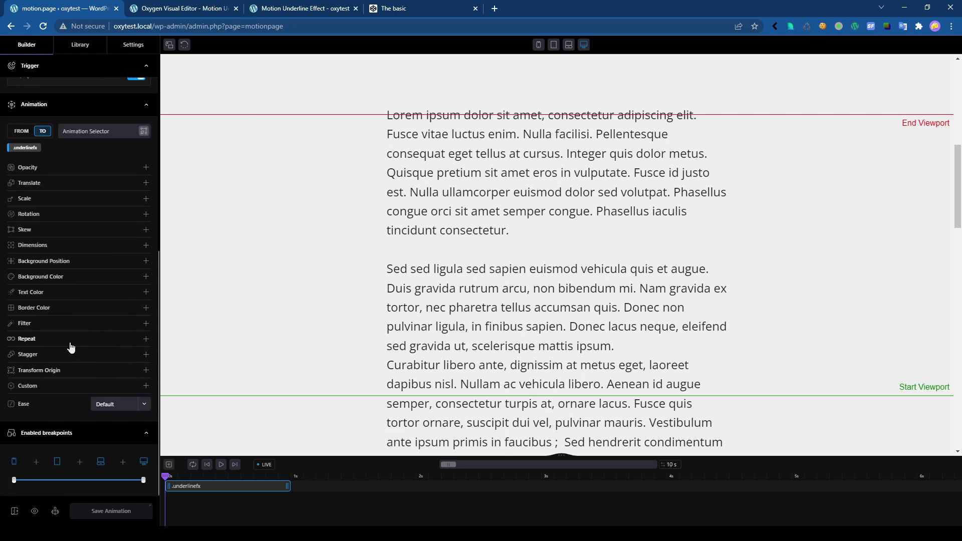
pyautogui.click(31, 387)
pyautogui.click(47, 408)
pyautogui.write('--d')
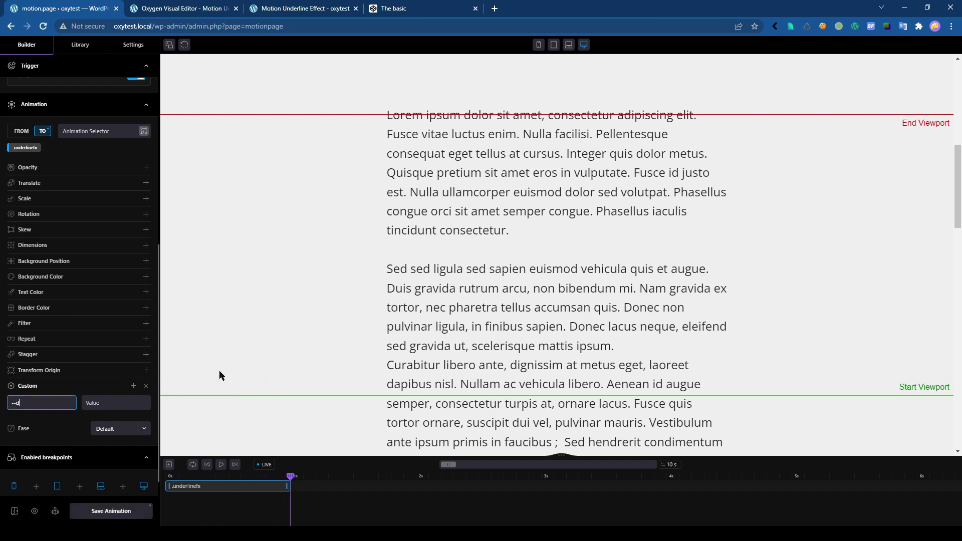
pyautogui.press('Tab')
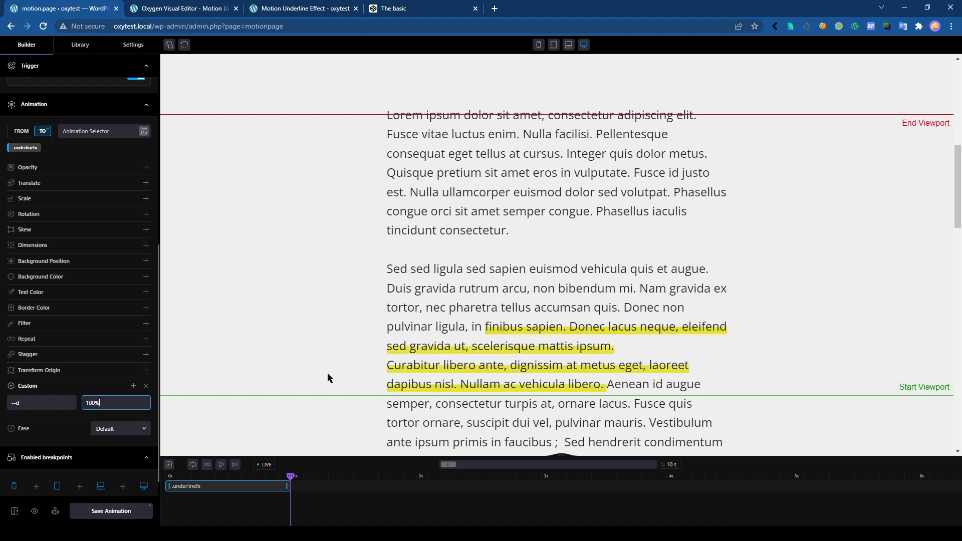
pyautogui.scroll(4, 616, 336)
pyautogui.scroll(-6, 616, 336)
pyautogui.scroll(7, 125, 255)
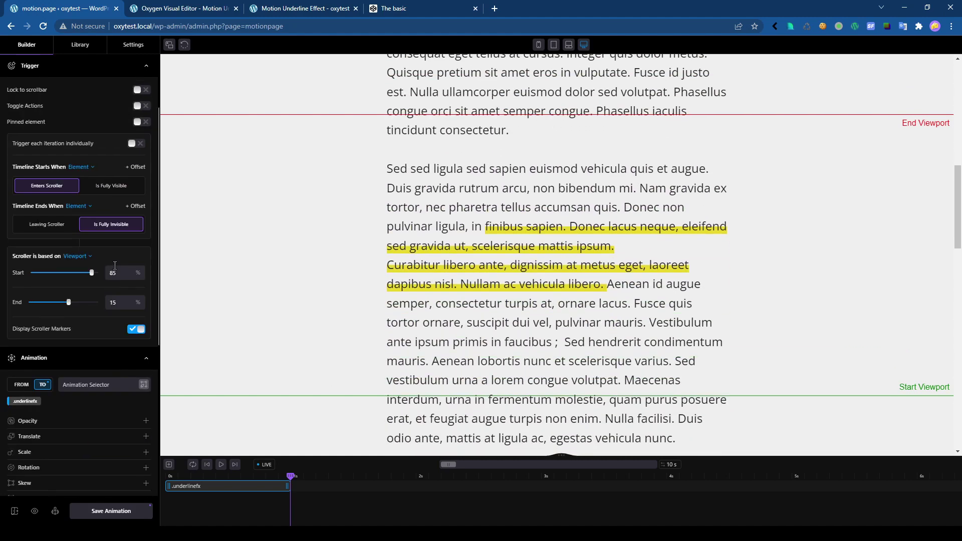
pyautogui.scroll(4, 366, 238)
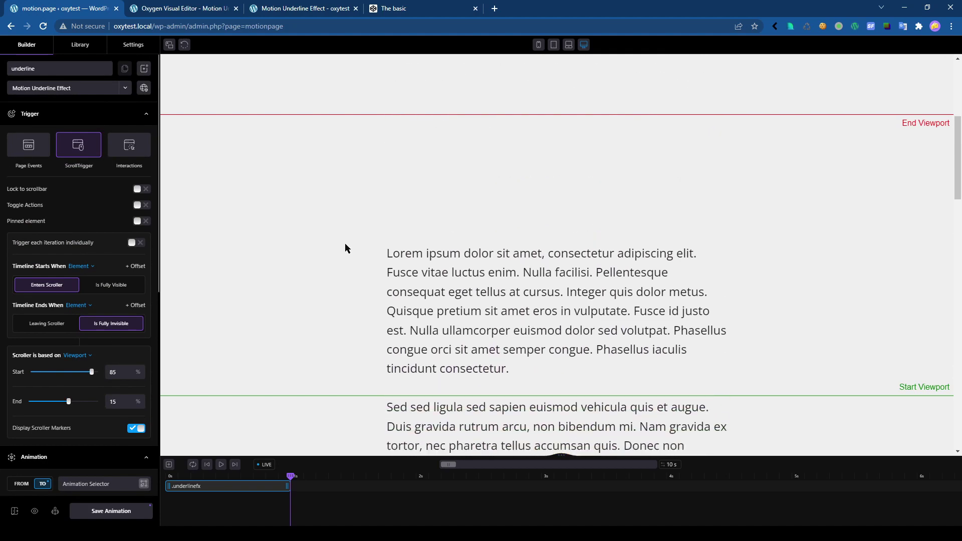
pyautogui.scroll(-1, 451, 386)
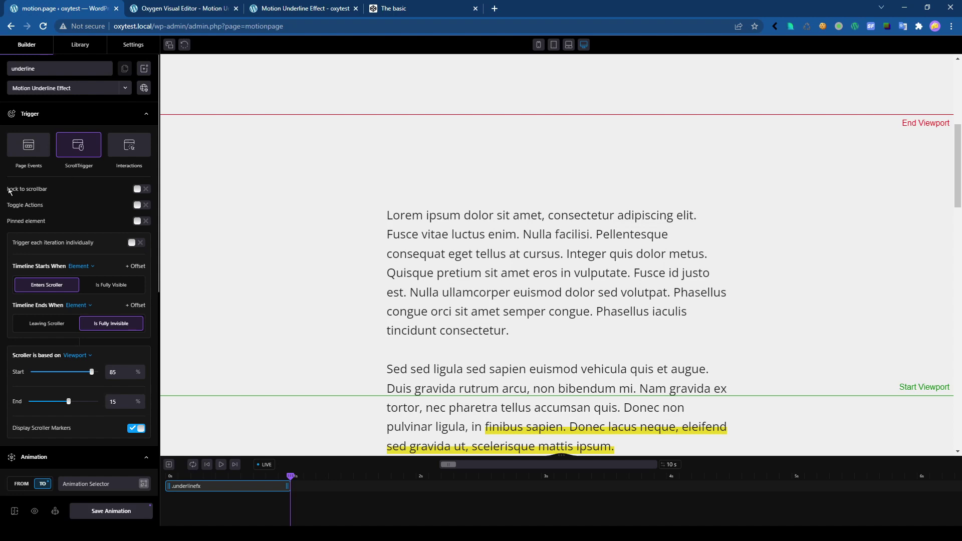
pyautogui.click(140, 190)
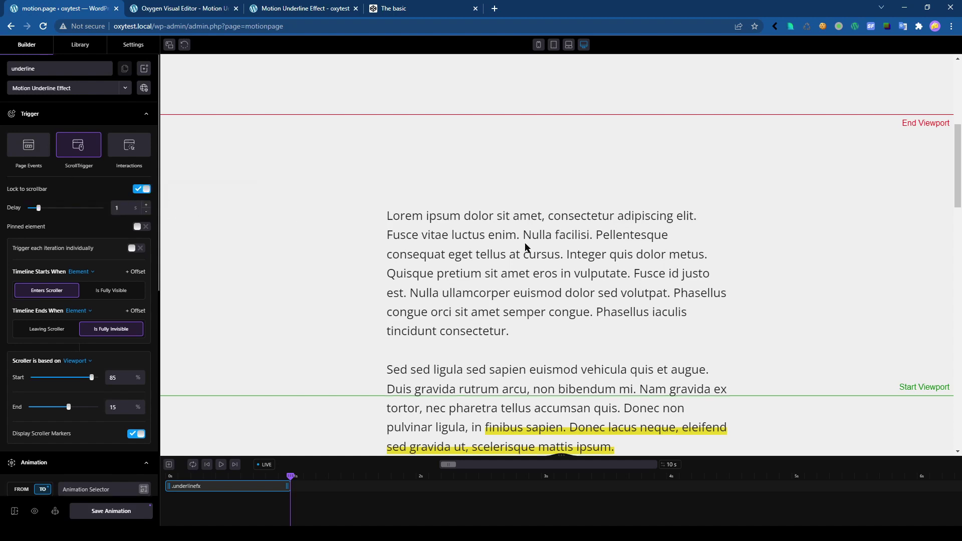
pyautogui.scroll(3, 521, 242)
pyautogui.scroll(-6, 521, 242)
pyautogui.scroll(-9, 520, 245)
pyautogui.scroll(1, 845, 158)
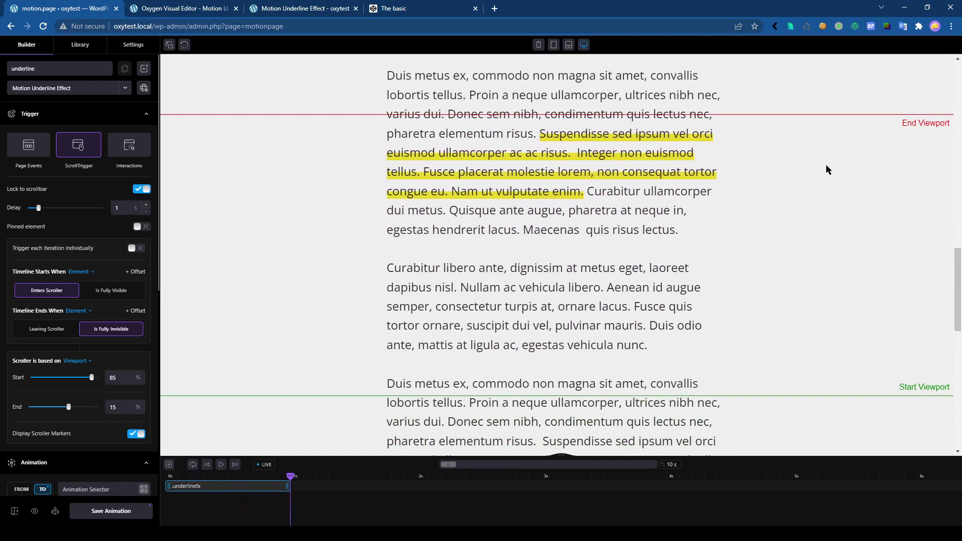
pyautogui.moveTo(950, 267)
pyautogui.mouseDown()
pyautogui.moveTo(950, 283)
pyautogui.moveTo(950, 273)
pyautogui.mouseUp()
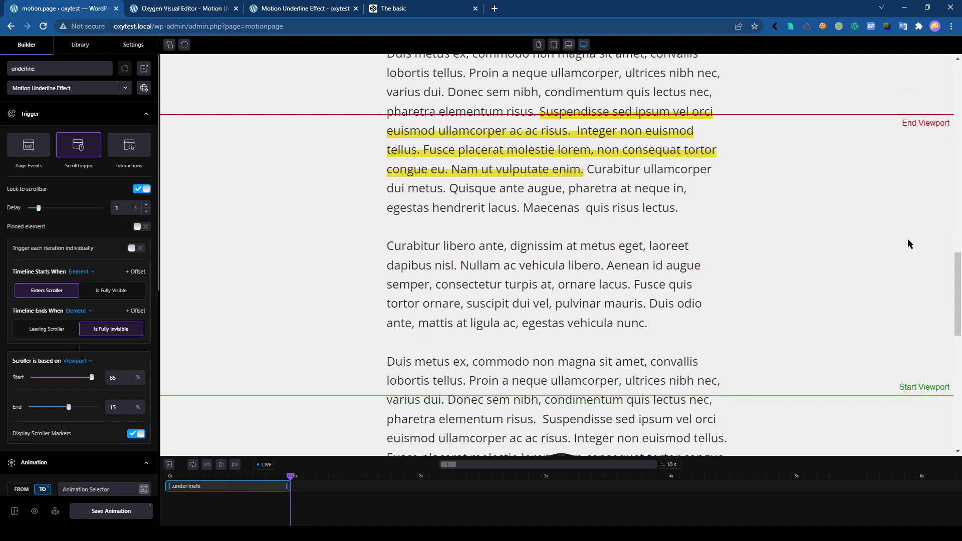
pyautogui.scroll(7, 325, 343)
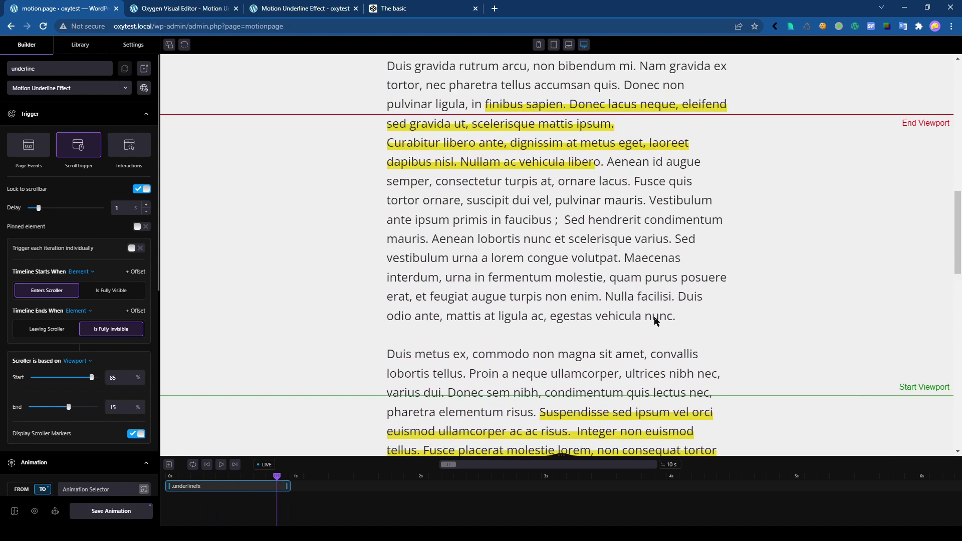
pyautogui.scroll(-1, 701, 351)
# Set the viewport-based ScrollTrigger End to 40% and Start to 80%, then scroll the preview.
pyautogui.moveTo(70, 409); pyautogui.dragTo(77, 406)
pyautogui.doubleClick(122, 410)
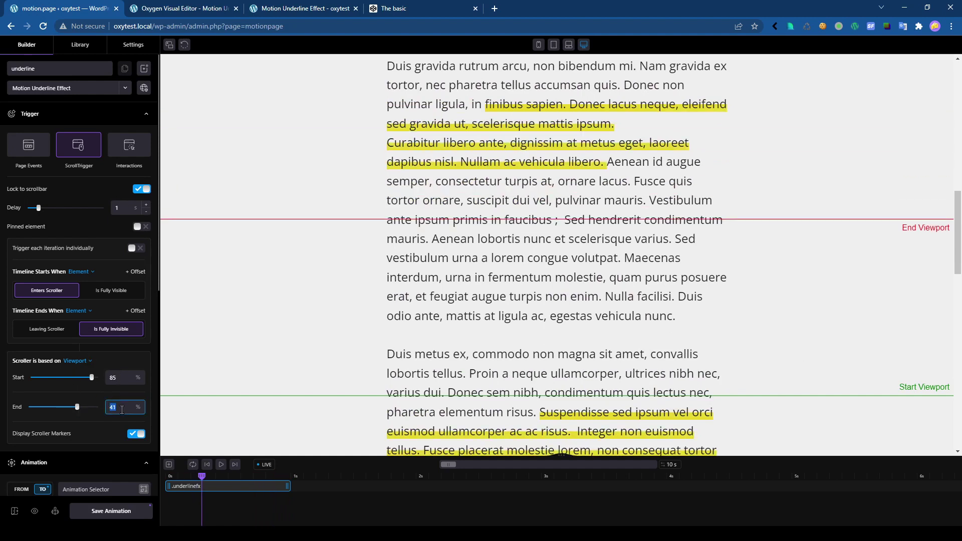
pyautogui.write('50')
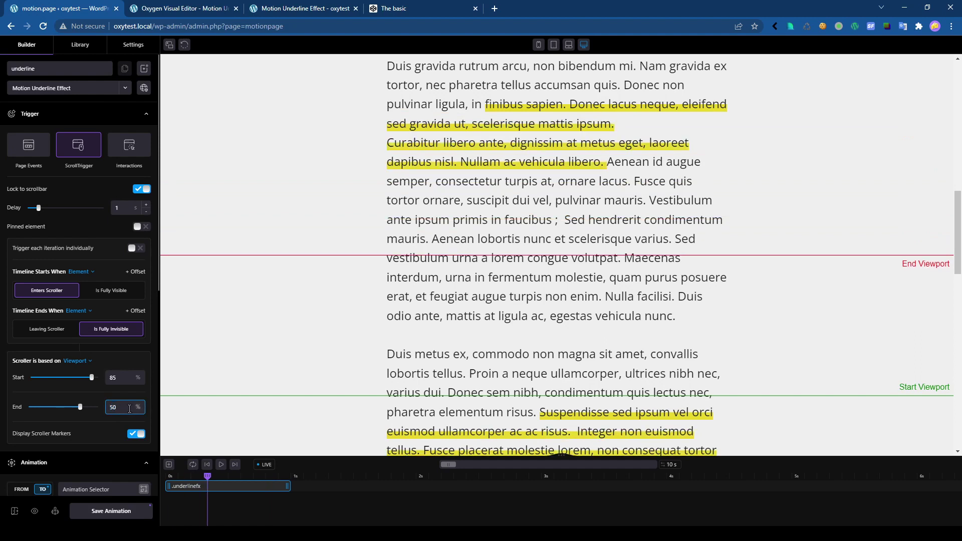
pyautogui.write('80')
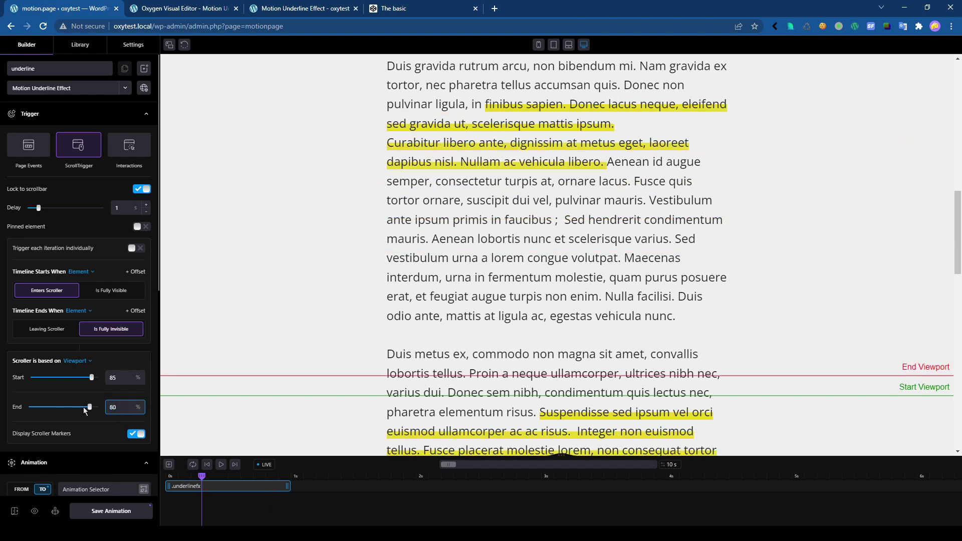
pyautogui.press('BackSpace')
pyautogui.press('BackSpace')
pyautogui.write('40')
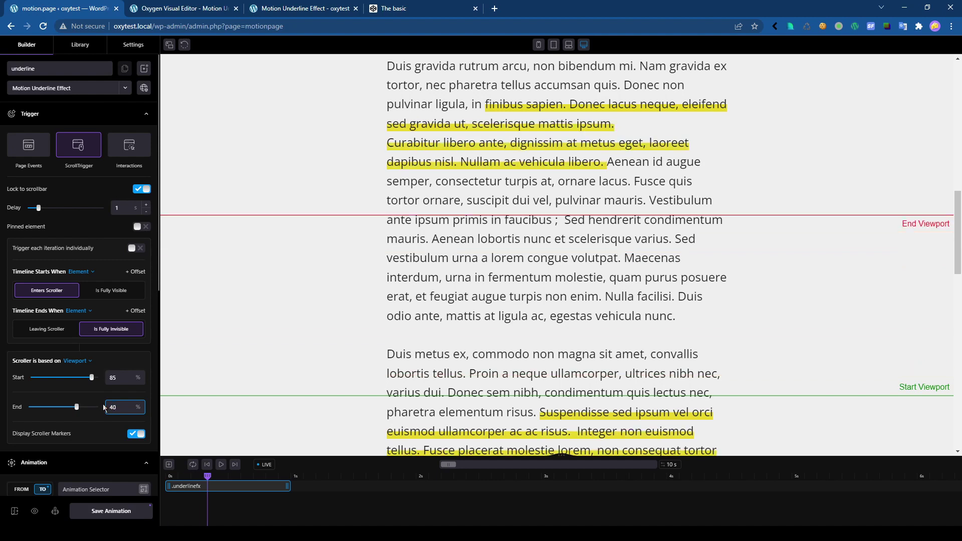
pyautogui.moveTo(120, 382); pyautogui.dragTo(91, 385)
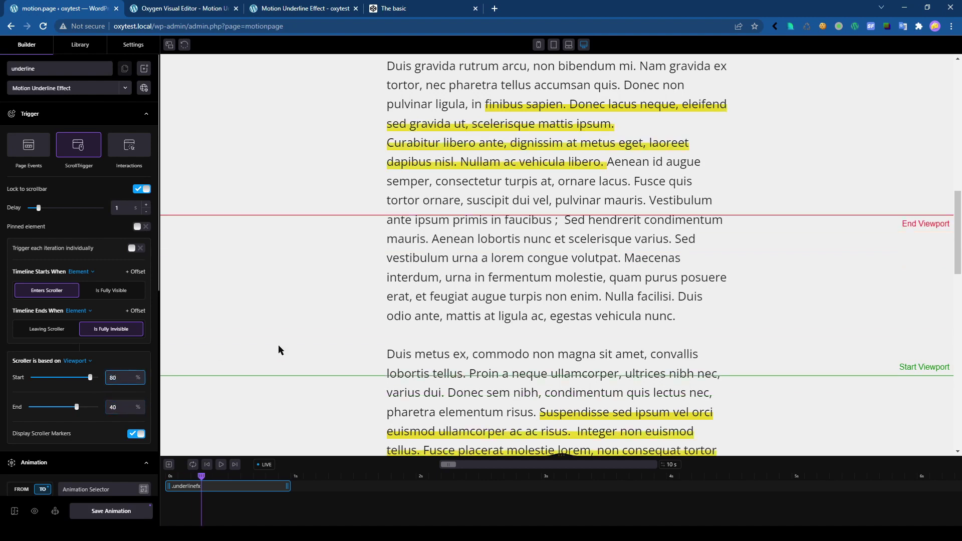
pyautogui.scroll(7, 345, 318)
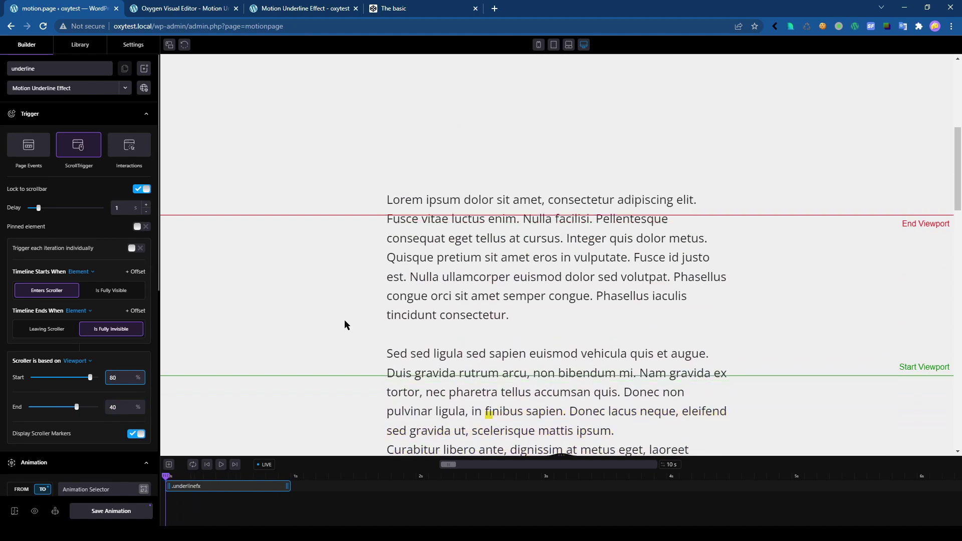
pyautogui.moveTo(955, 132)
pyautogui.mouseDown()
pyautogui.moveTo(956, 243)
pyautogui.moveTo(957, 113)
pyautogui.moveTo(957, 127)
pyautogui.mouseUp()
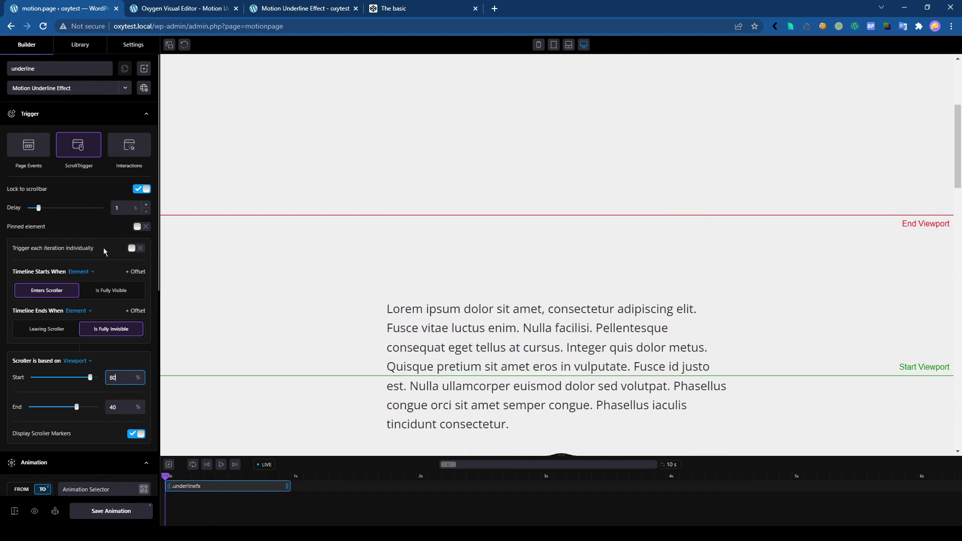
# Turn on 'Trigger each iteration individually' so every highlighted span animates on its own.
pyautogui.scroll(-9, 429, 316)
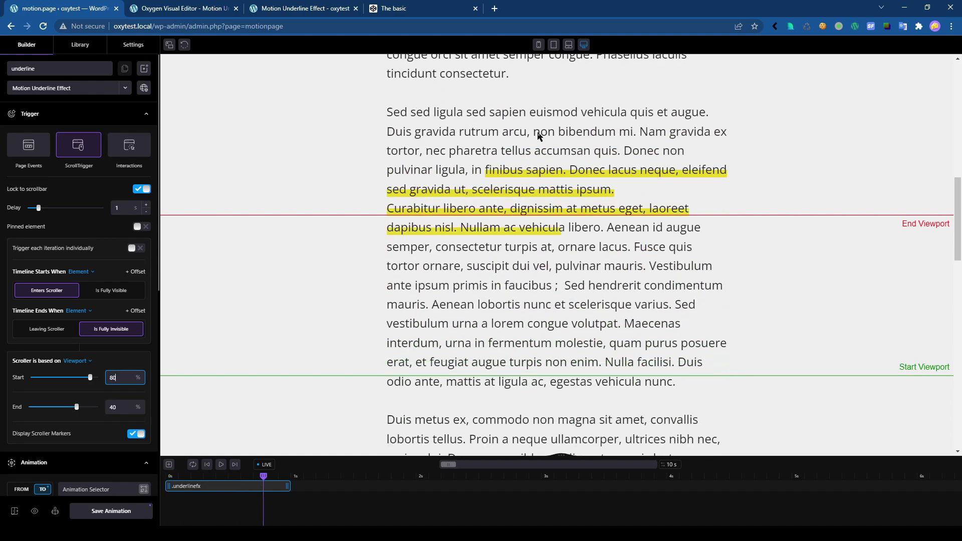
pyautogui.scroll(2, 530, 159)
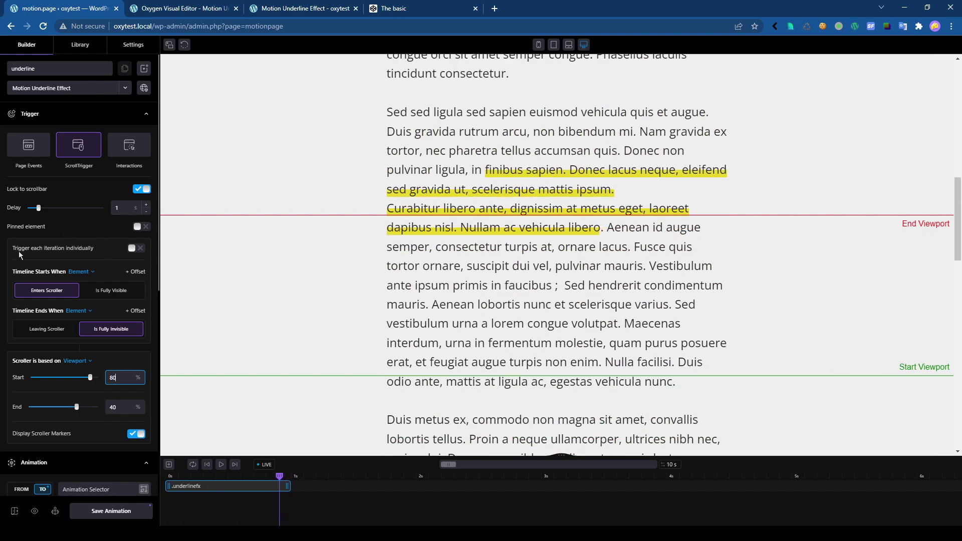
pyautogui.moveTo(62, 251)
pyautogui.click(136, 248)
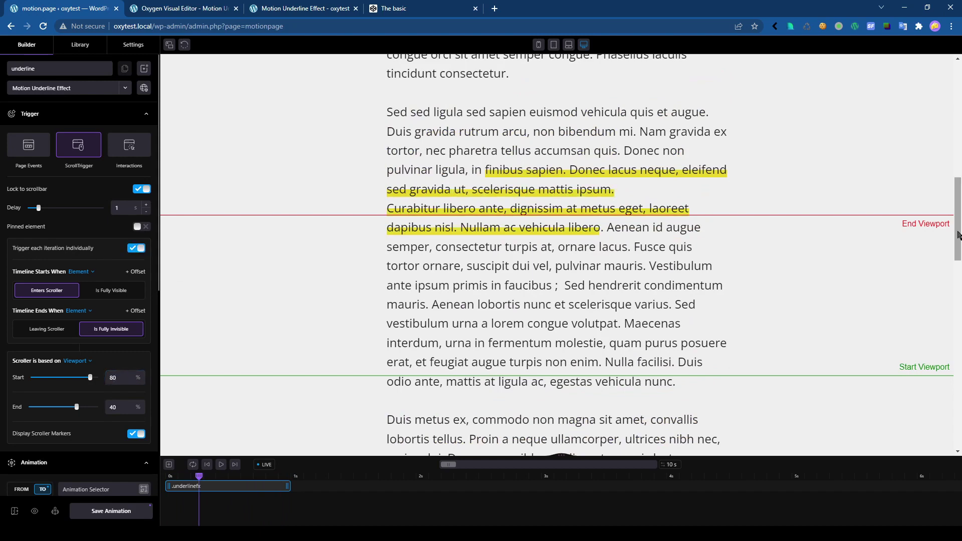
pyautogui.moveTo(958, 236); pyautogui.dragTo(958, 211)
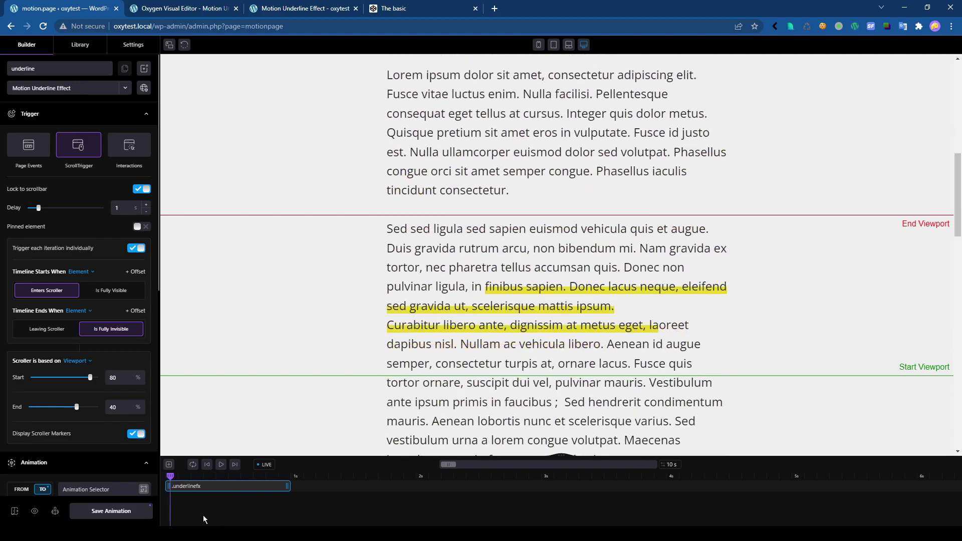
# Save the animation, check the underlines on the live Motion Underline Effect page, and come back to Motion.page.
pyautogui.click(88, 514)
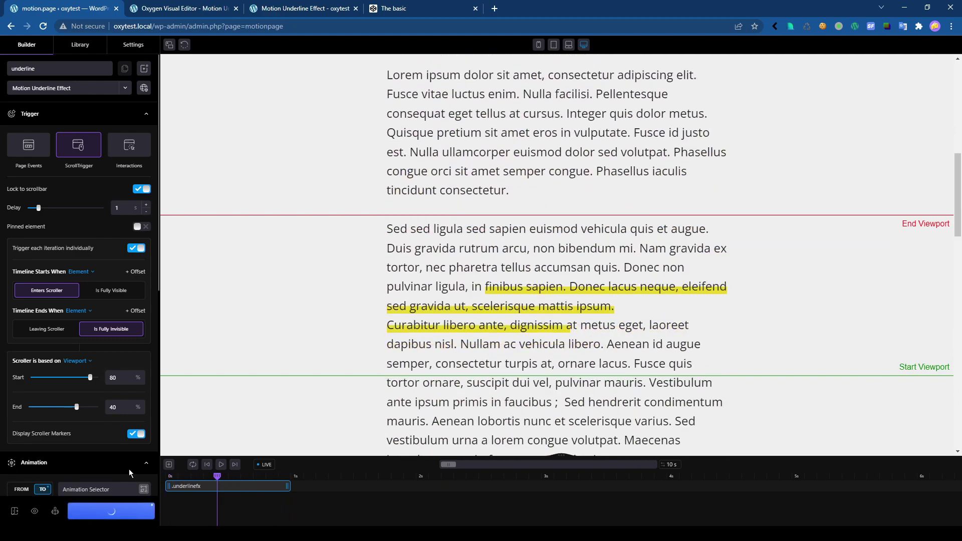
pyautogui.click(281, 12)
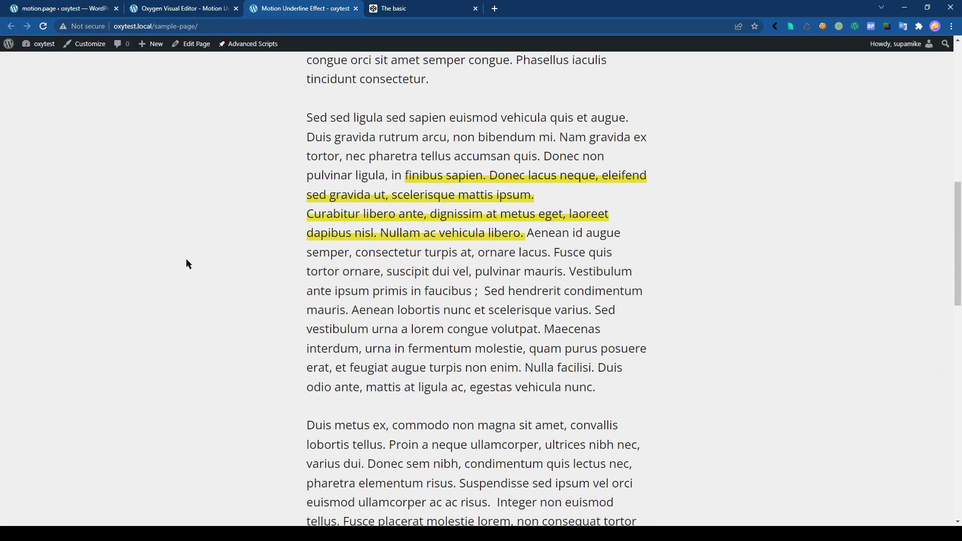
pyautogui.moveTo(958, 226); pyautogui.dragTo(920, 147)
pyautogui.click(156, 8)
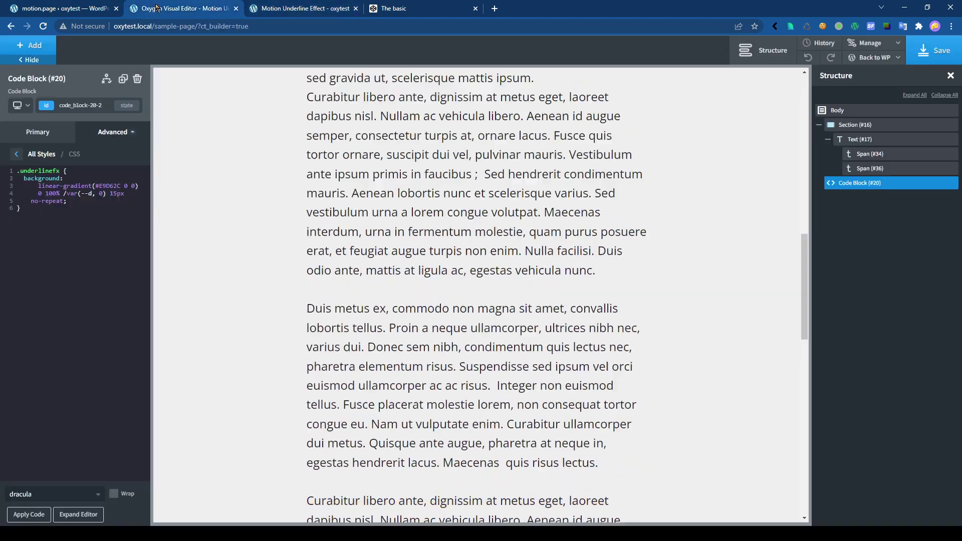
pyautogui.click(82, 8)
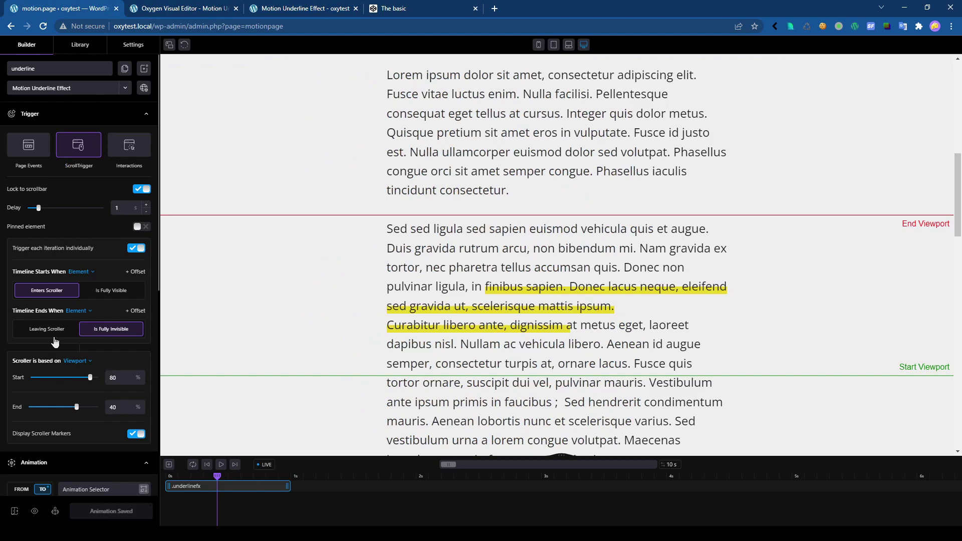
# Try the scroll Delay at 0, then settle on 0.5 seconds while checking the preview.
pyautogui.click(146, 211)
pyautogui.click(145, 211)
pyautogui.click(146, 211)
pyautogui.click(146, 211)
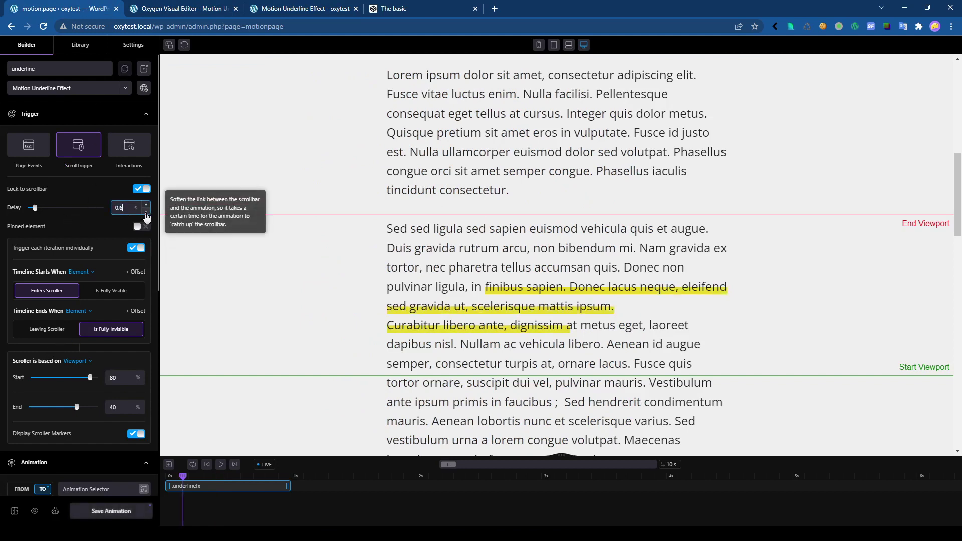
pyautogui.click(146, 213)
pyautogui.moveTo(34, 208); pyautogui.dragTo(22, 207)
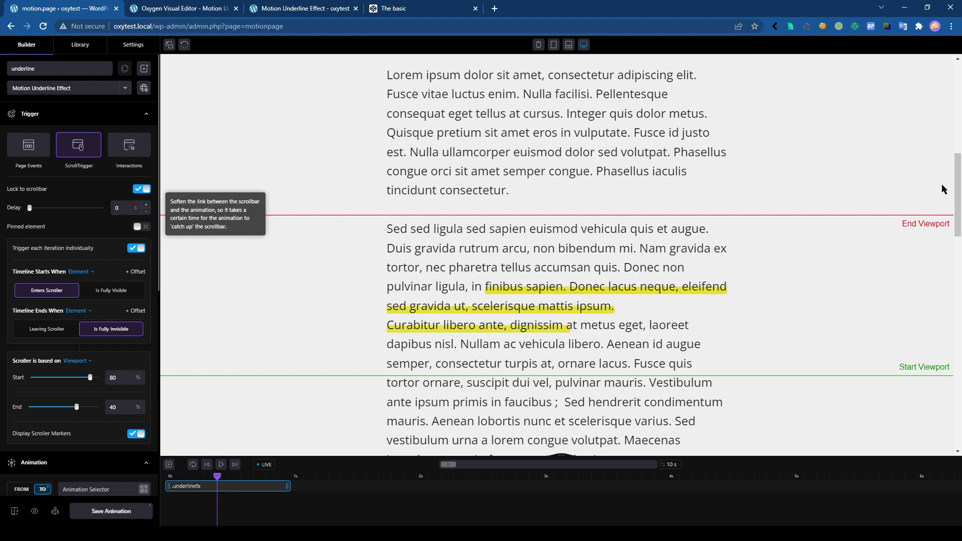
pyautogui.moveTo(957, 186)
pyautogui.mouseDown()
pyautogui.moveTo(957, 165)
pyautogui.moveTo(951, 225)
pyautogui.moveTo(947, 165)
pyautogui.moveTo(944, 188)
pyautogui.mouseUp()
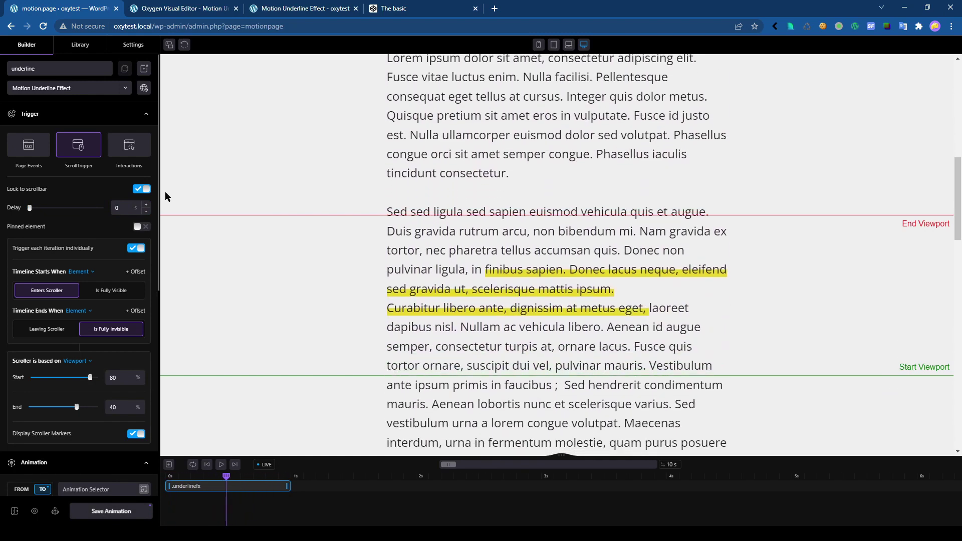
pyautogui.click(146, 204)
pyautogui.click(146, 204)
pyautogui.click(146, 204)
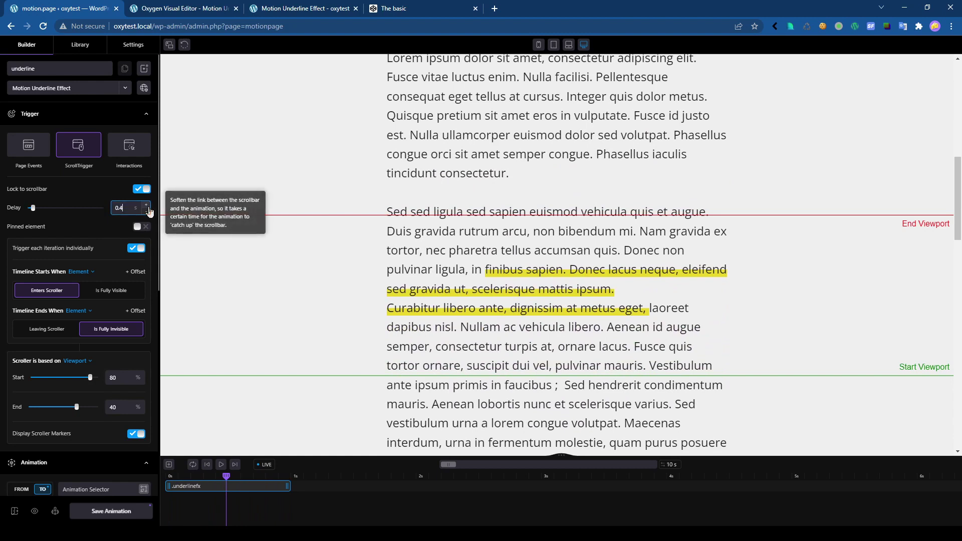
pyautogui.click(147, 206)
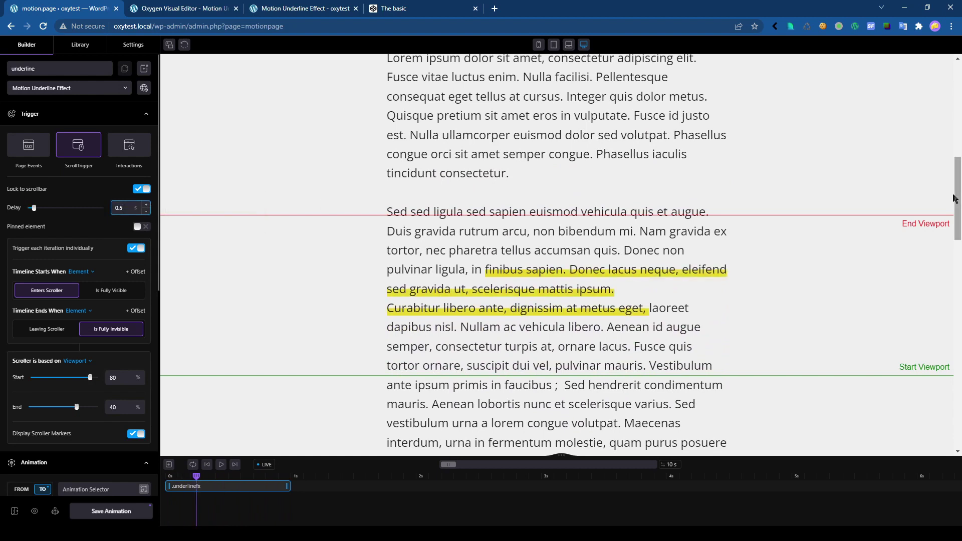
pyautogui.moveTo(953, 199); pyautogui.dragTo(955, 231)
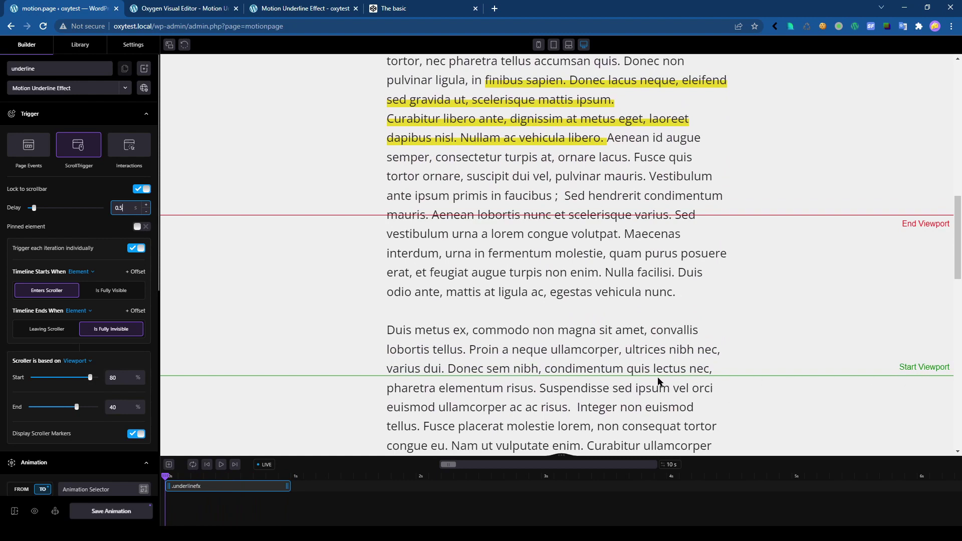
pyautogui.moveTo(957, 250); pyautogui.dragTo(957, 298)
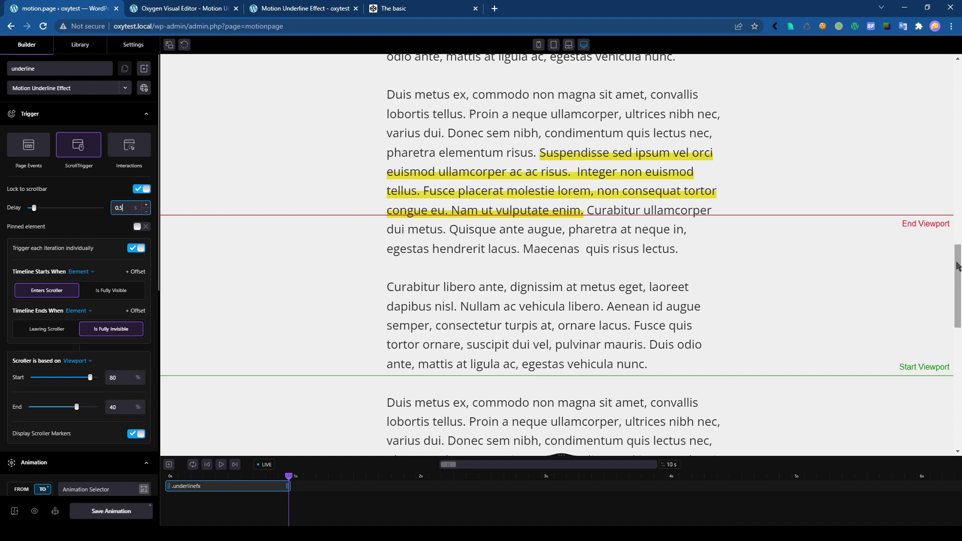
pyautogui.moveTo(958, 265); pyautogui.dragTo(928, 260)
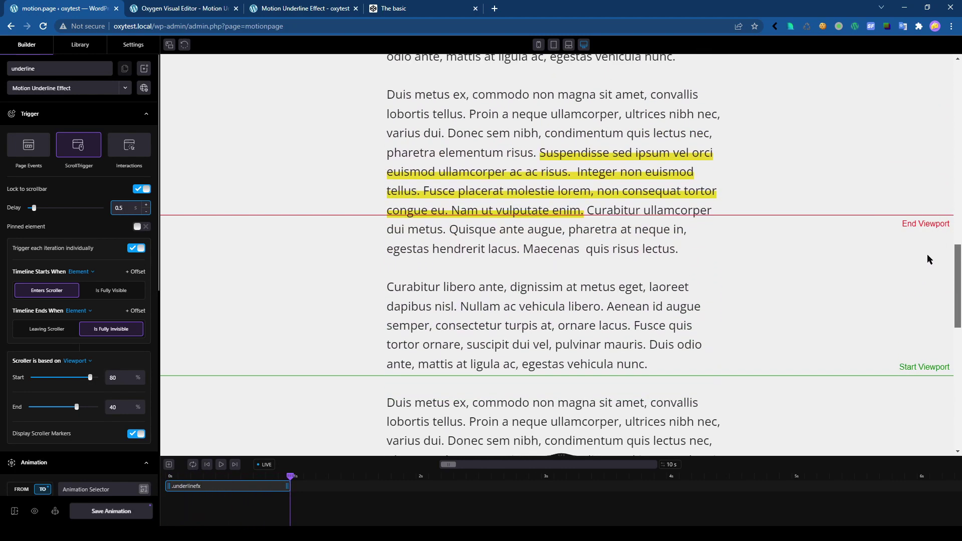
pyautogui.scroll(4, 926, 252)
# Set Timeline Ends When to Leaving Scroller and scroll the preview to verify.
pyautogui.click(45, 330)
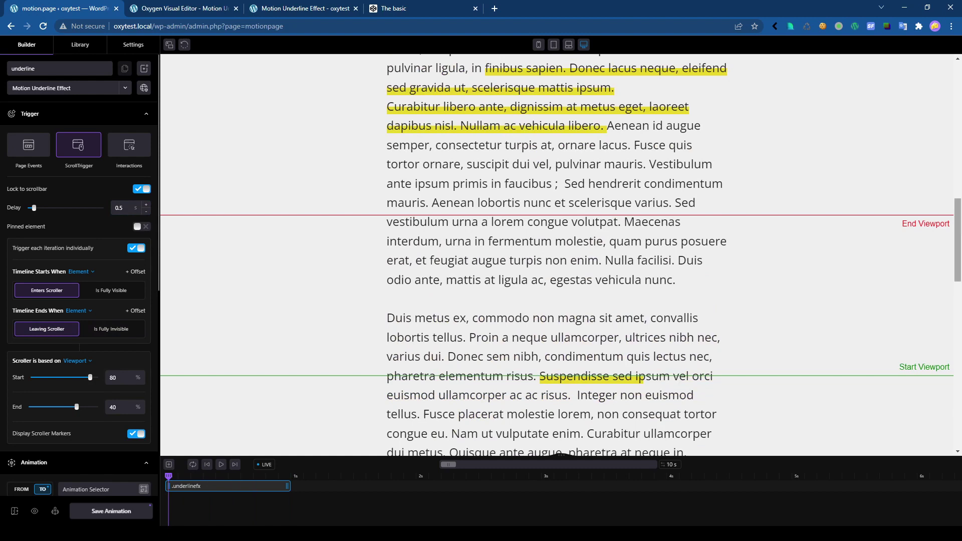
pyautogui.moveTo(959, 221); pyautogui.dragTo(898, 147)
pyautogui.scroll(-2, 112, 435)
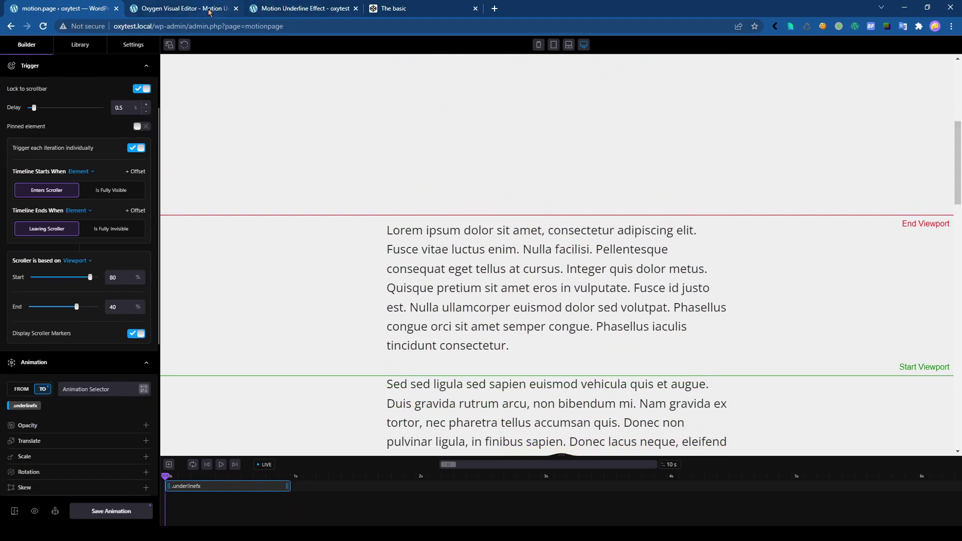